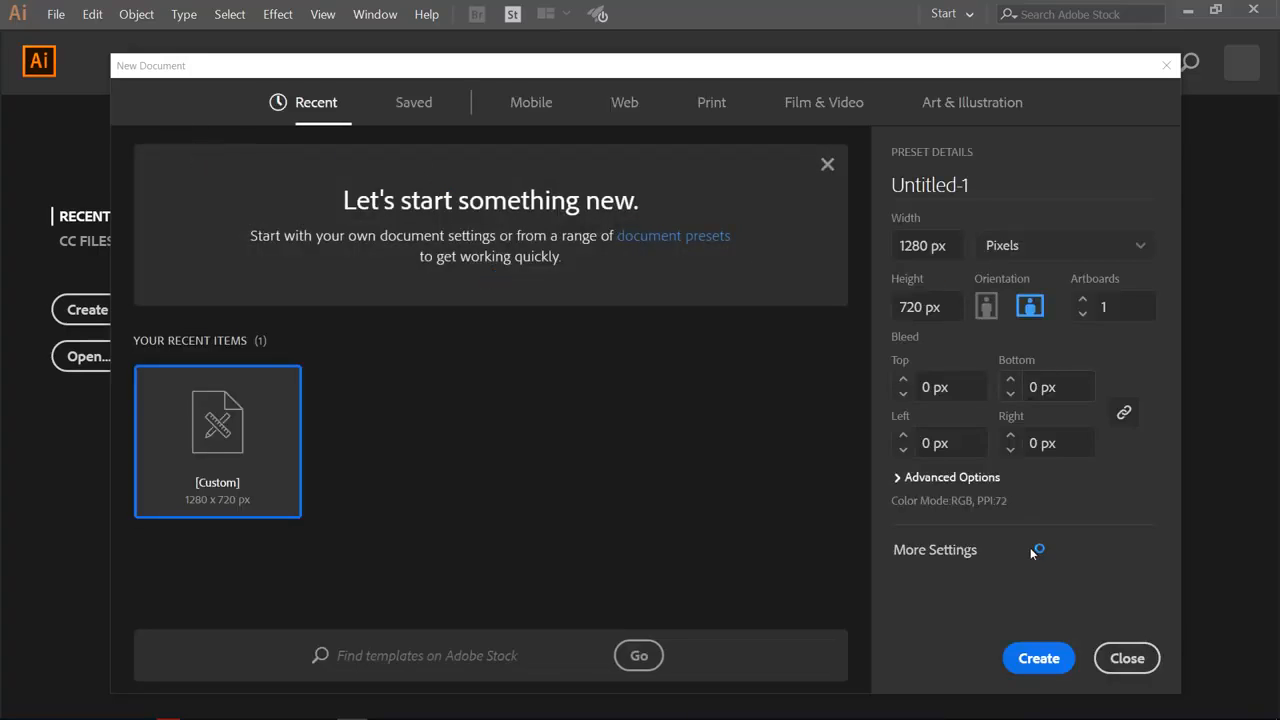
Create a new 1280 × 720 px document, fit the artboard to the window and activate the Rectangle tool
click(1038, 656)
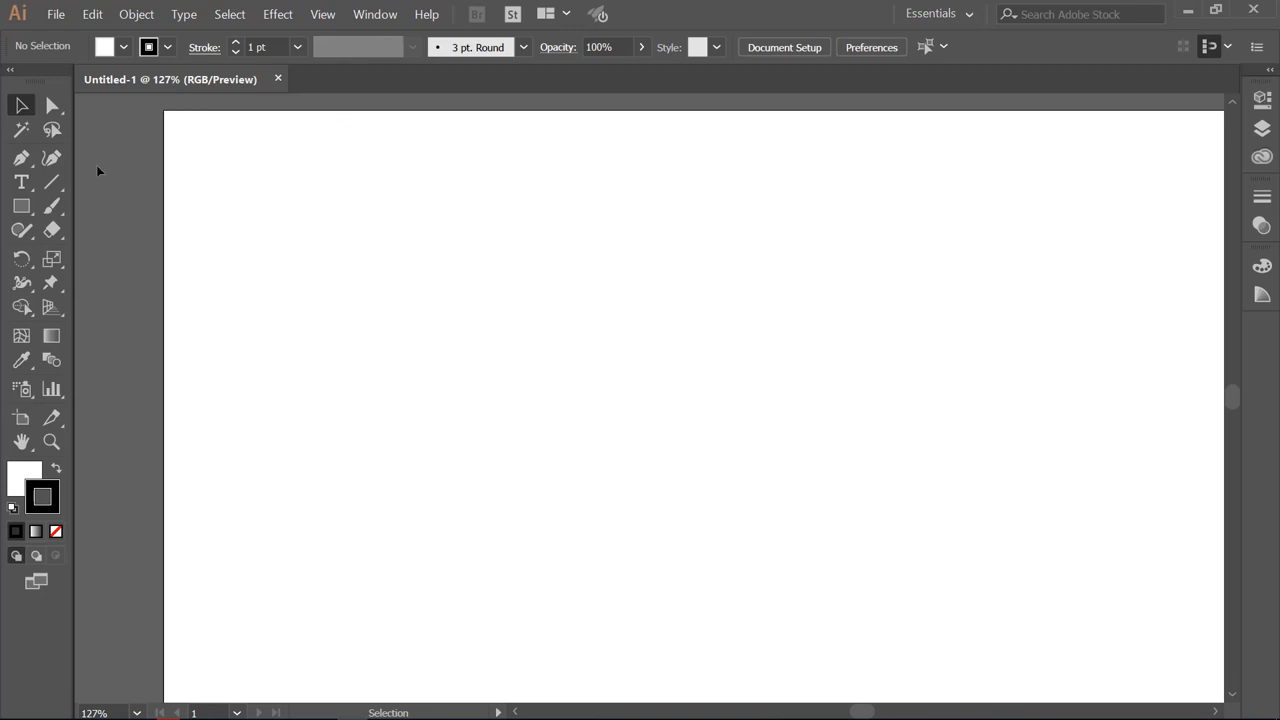
key(ctrl+0)
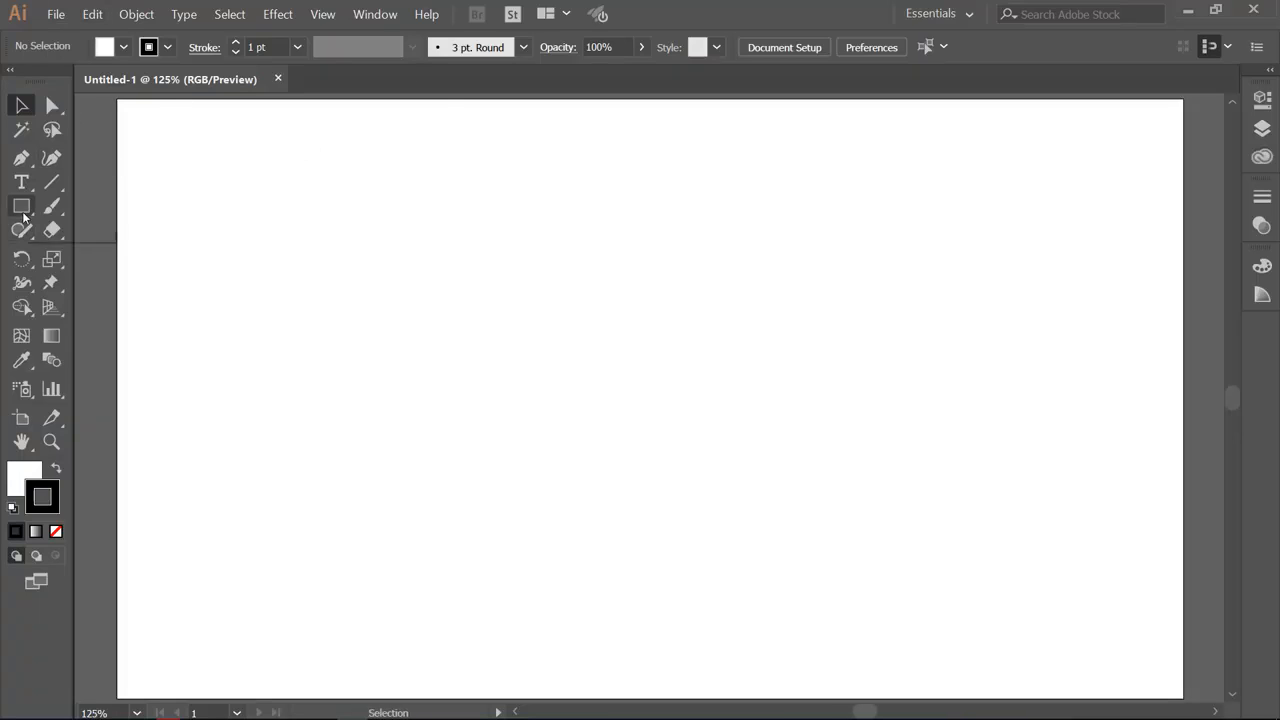
drag(23, 213, 124, 204)
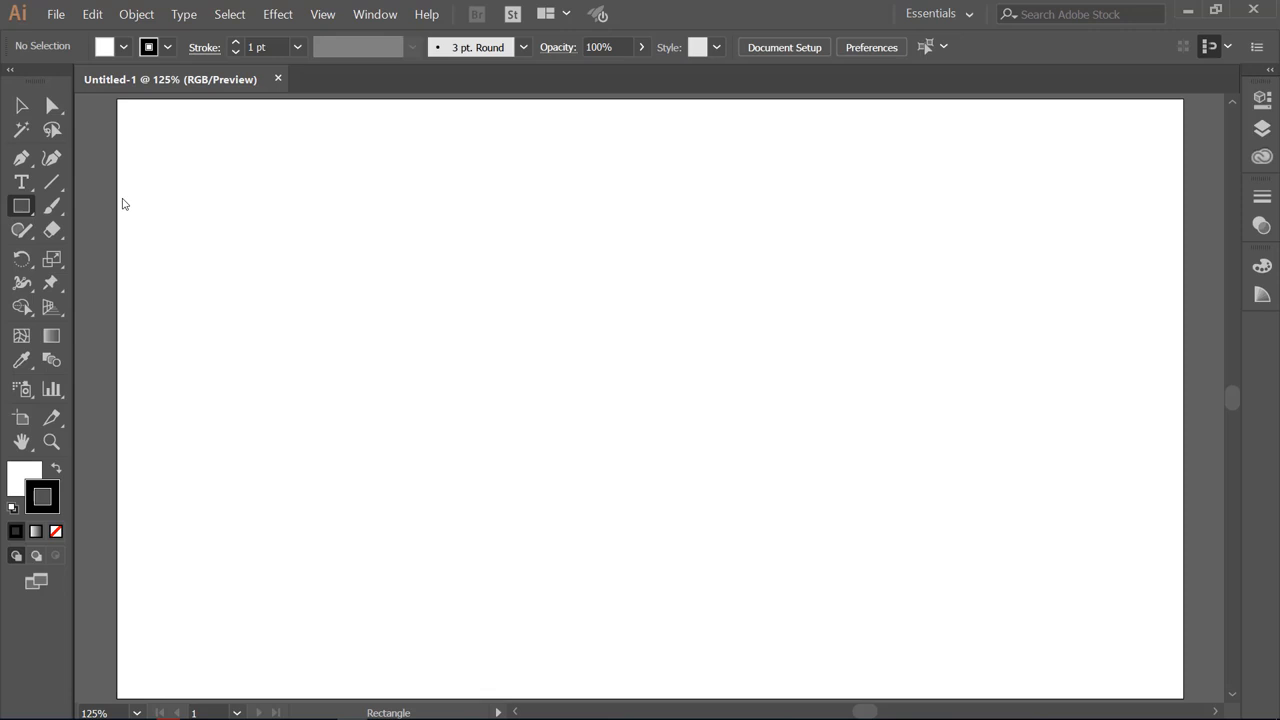
Configure the view for outline display with the grid shown and Snap to Pixel turned off
click(322, 14)
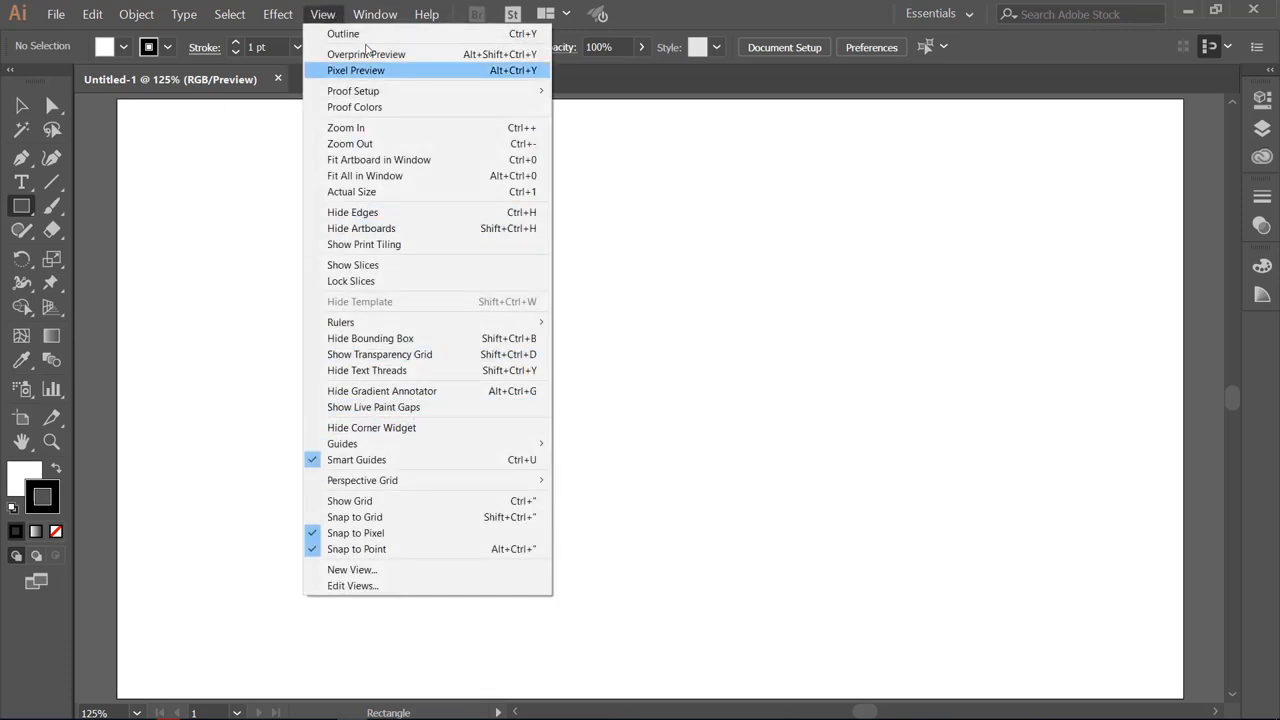
click(368, 36)
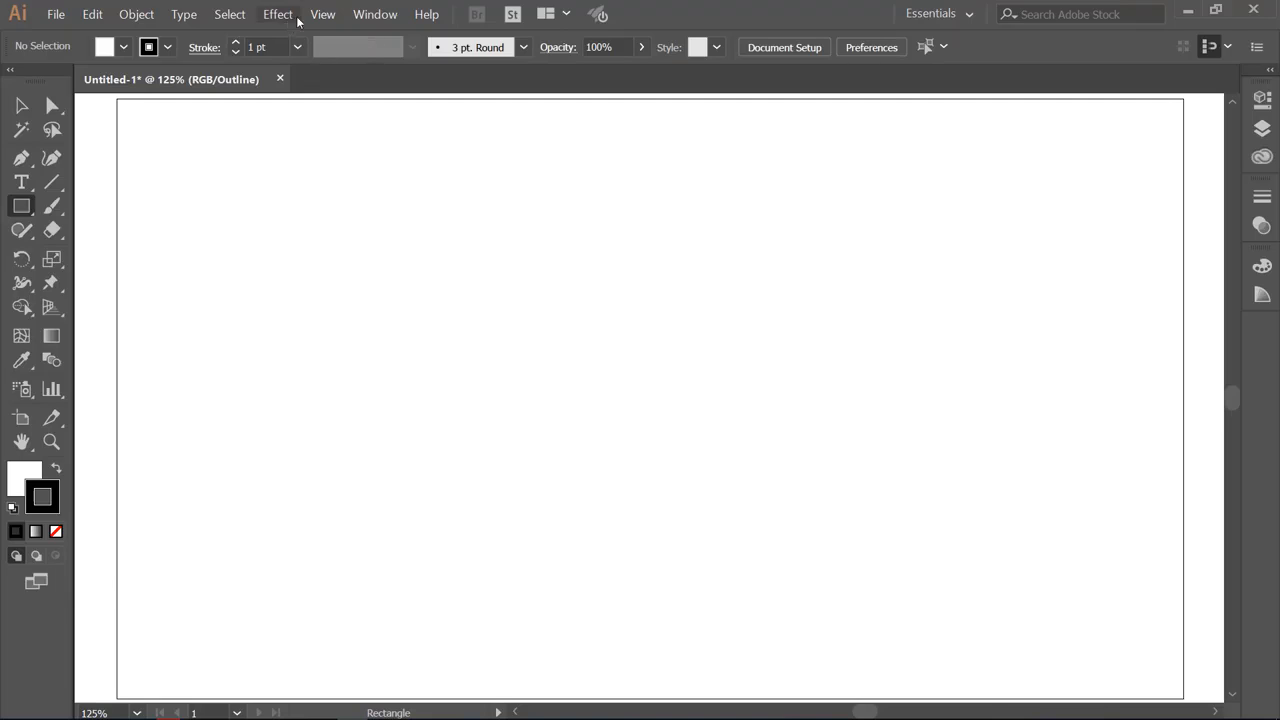
click(320, 14)
click(316, 535)
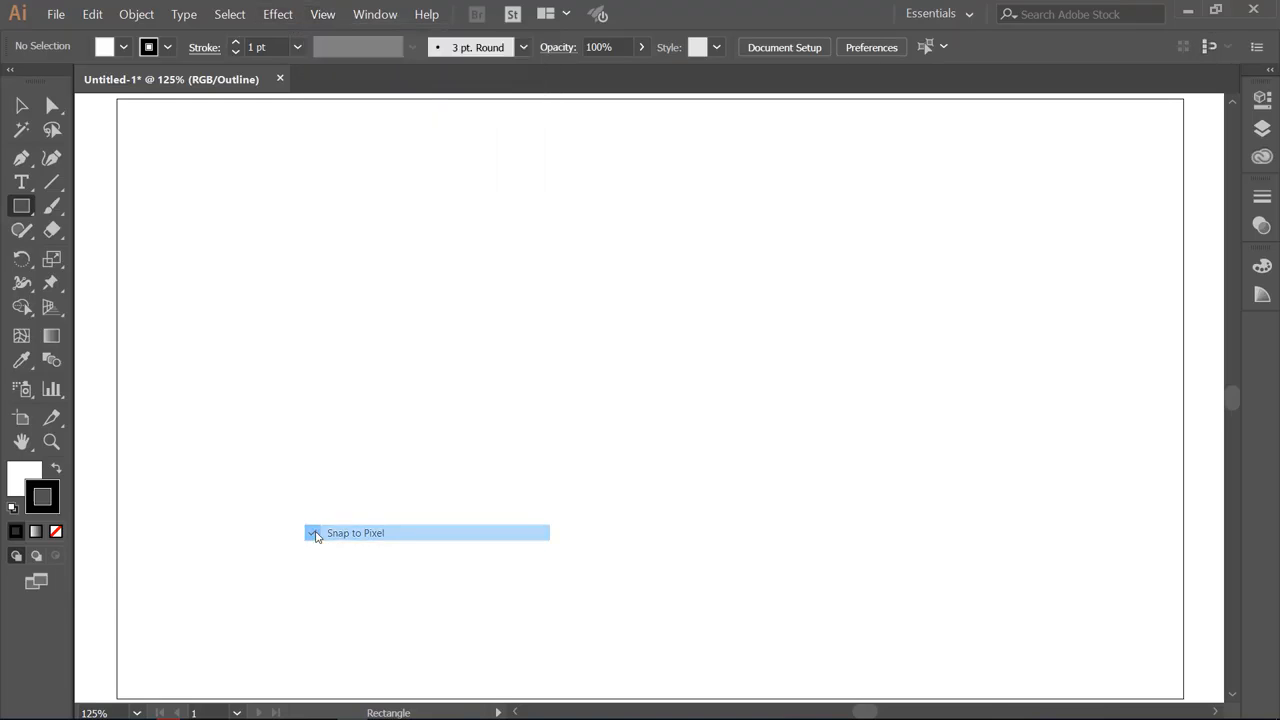
click(320, 15)
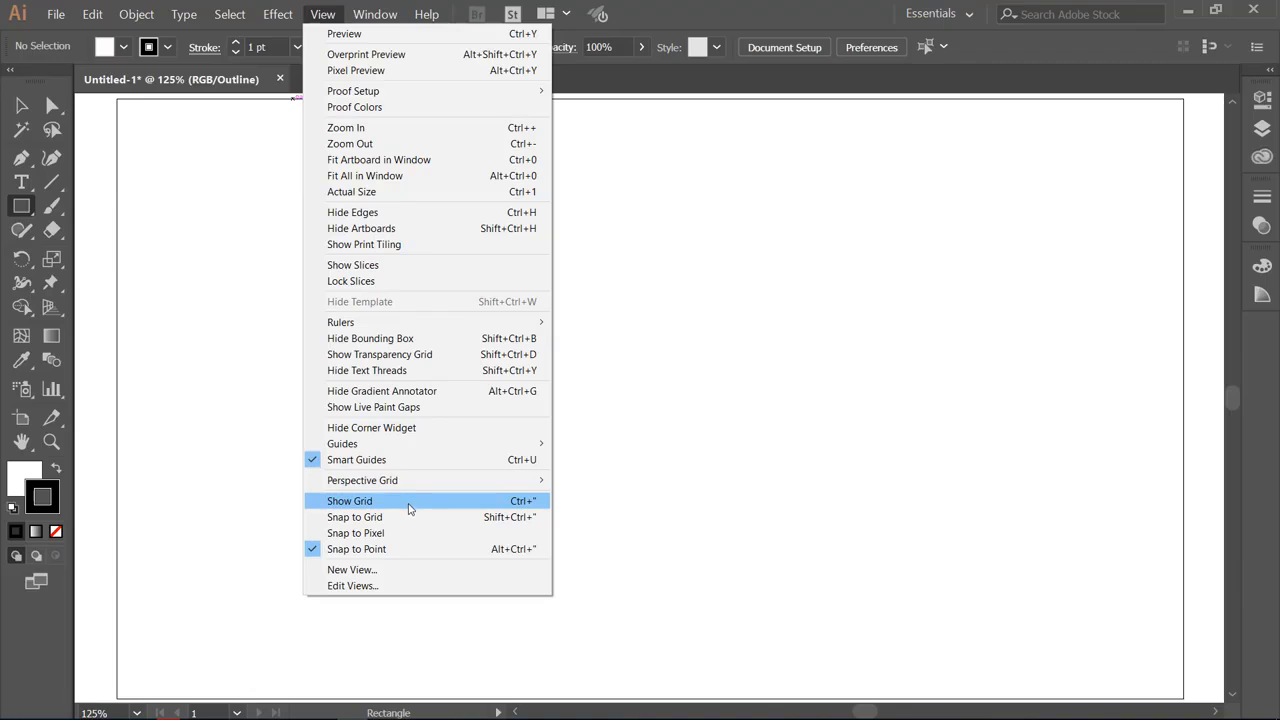
click(409, 508)
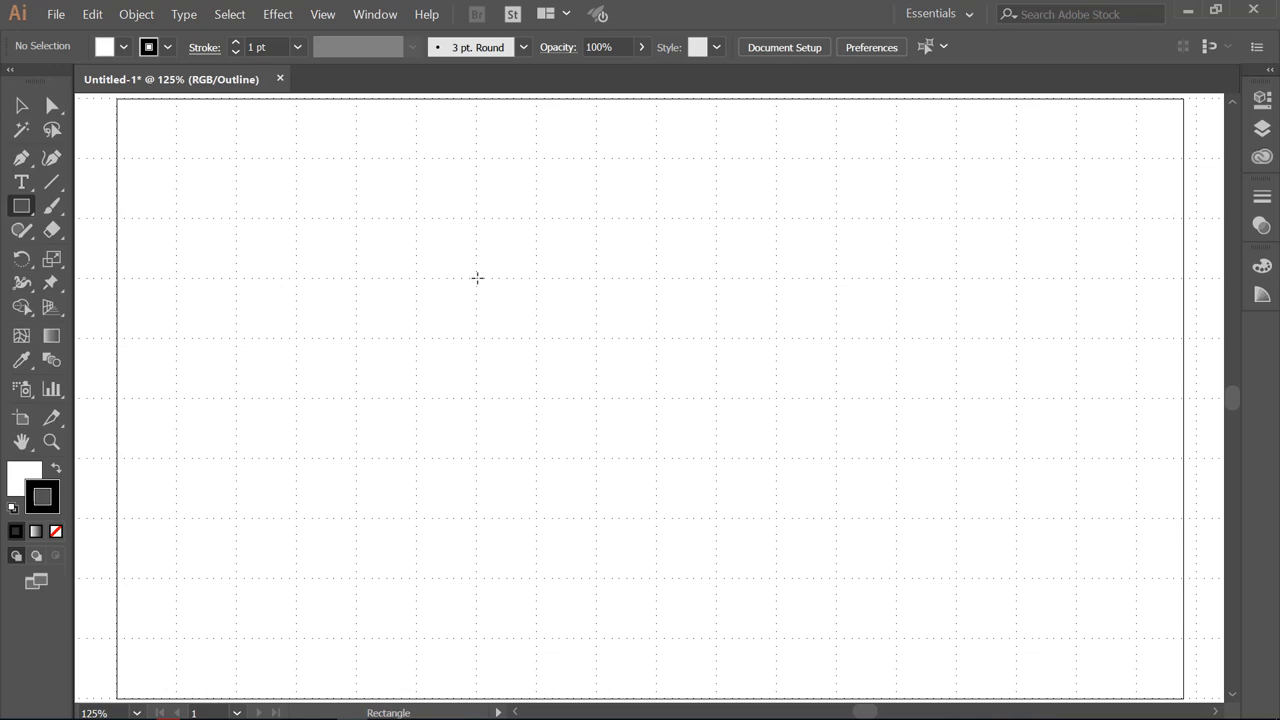
Draw a 72 px square on one grid cell above the artboard's centre and set its stroke to 0.25 pt
drag(477, 278, 537, 307)
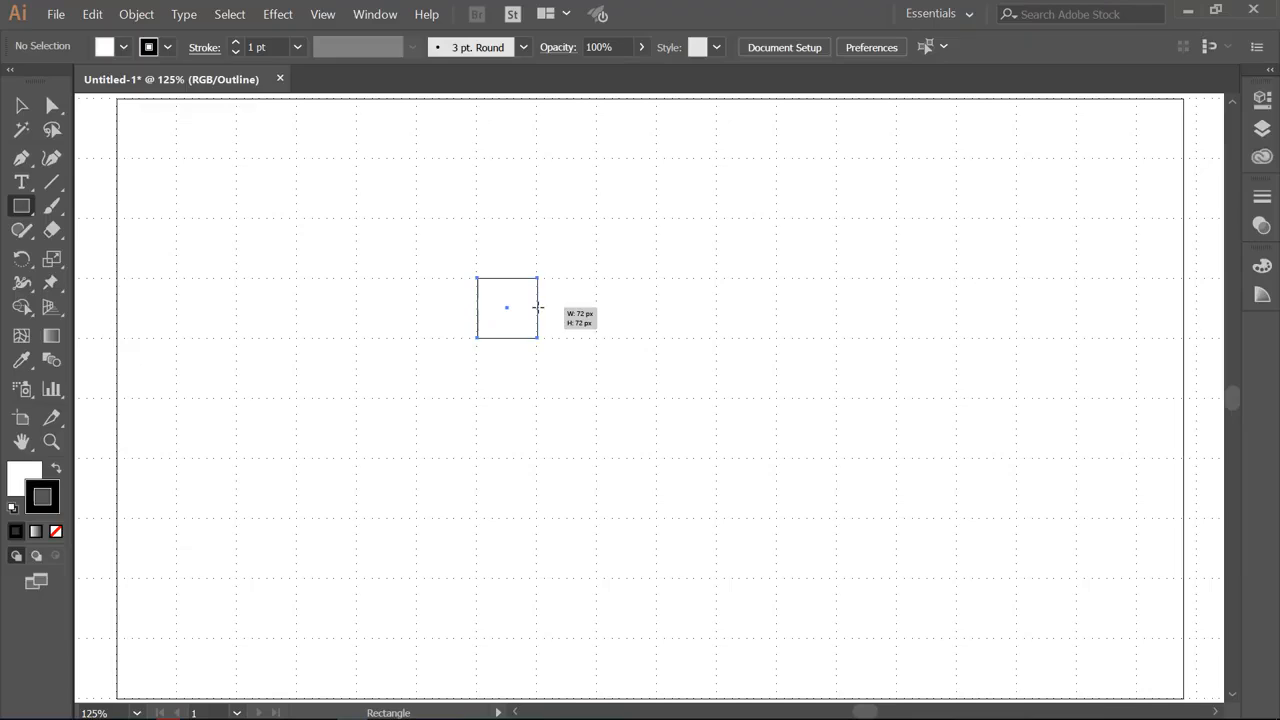
click(21, 105)
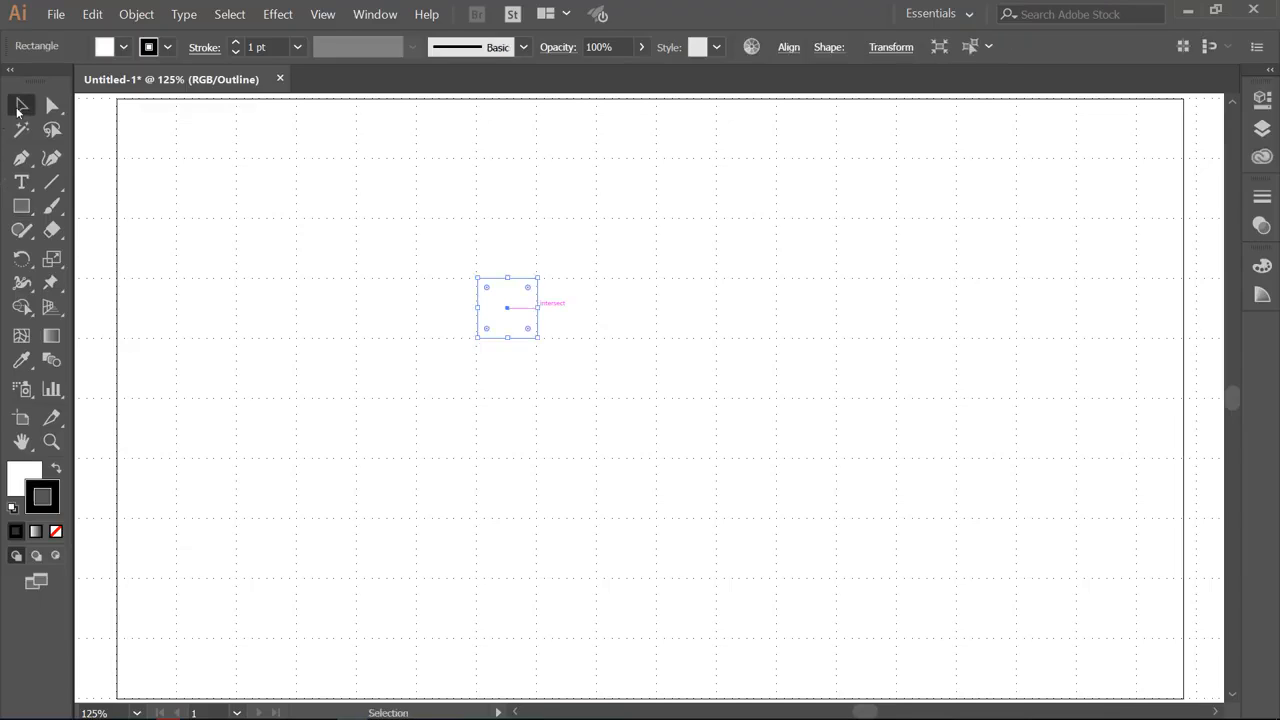
click(296, 47)
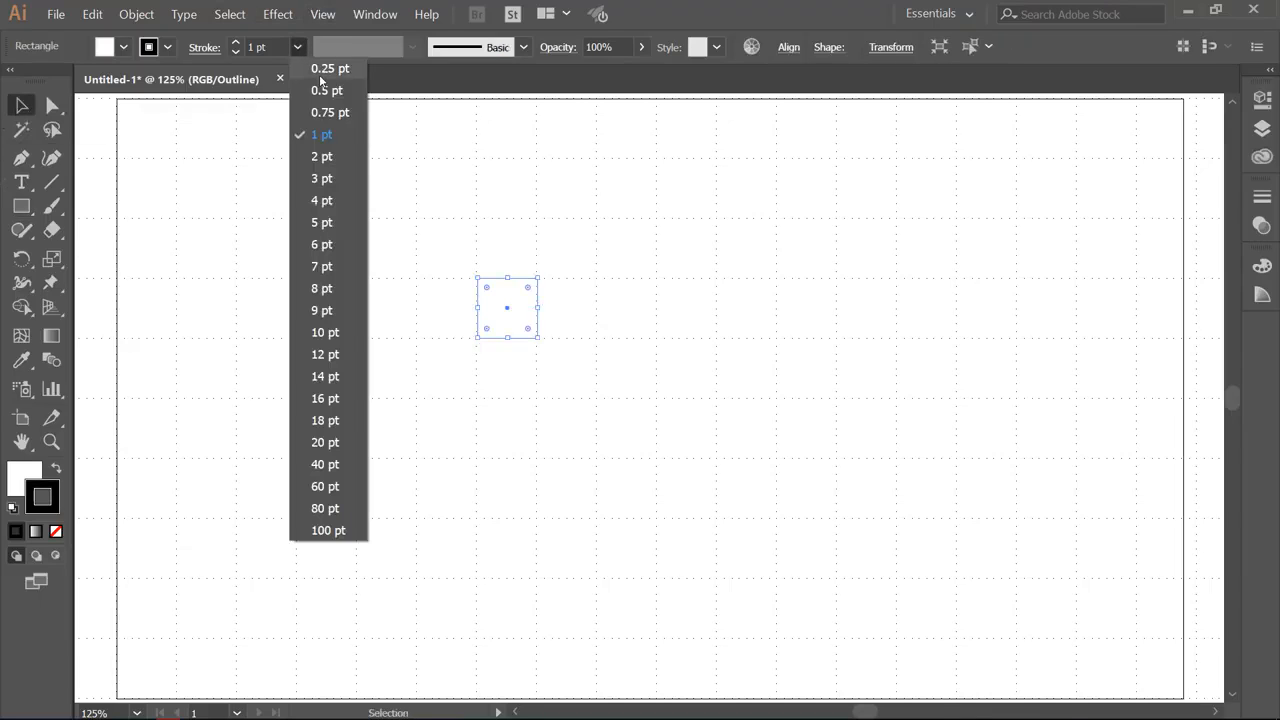
click(235, 51)
triple_click(235, 51)
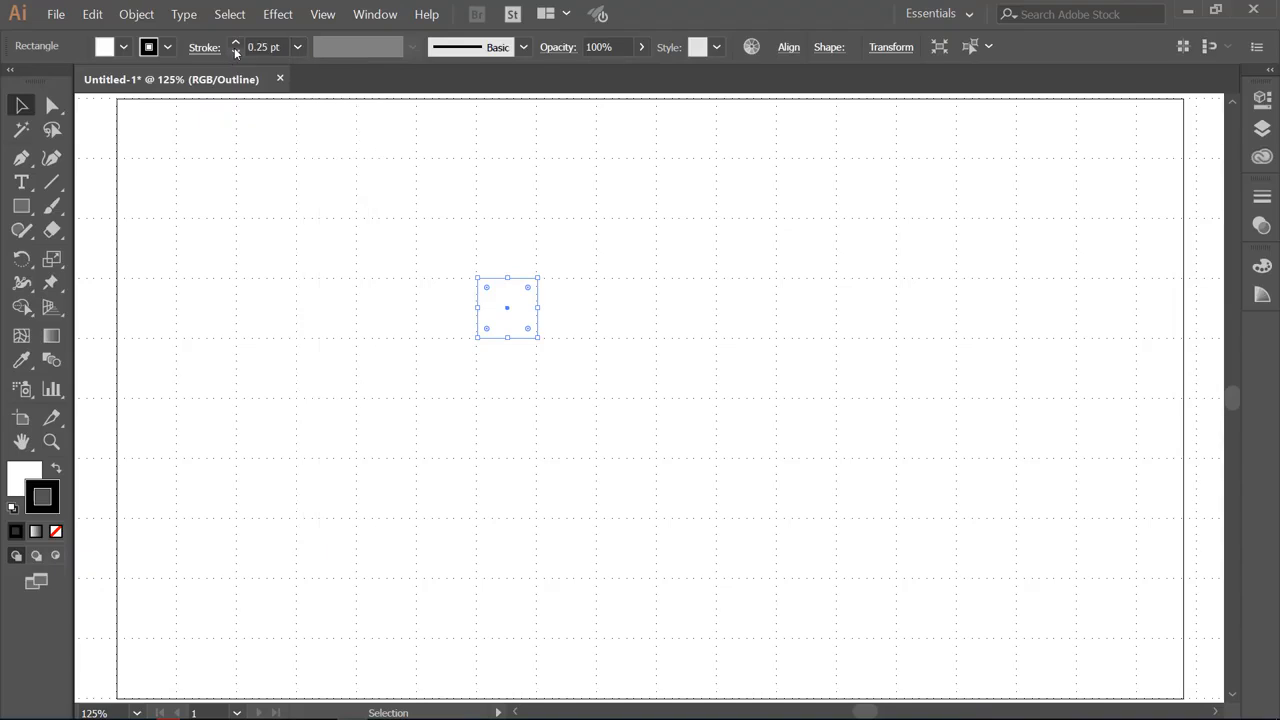
Delete the drawn square from the artboard
click(466, 232)
drag(465, 267, 555, 320)
key(Delete)
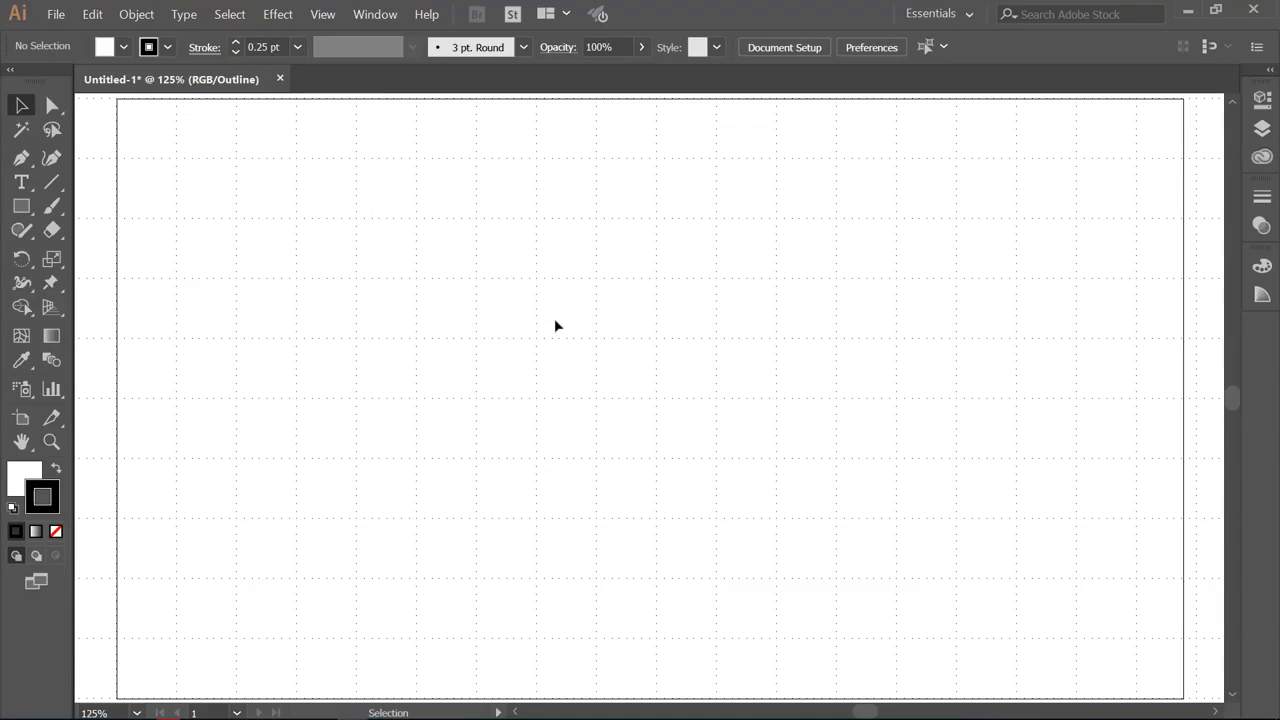
Draw a one-grid-cell square slightly left of the artboard's centre and set its stroke to None
key(l)
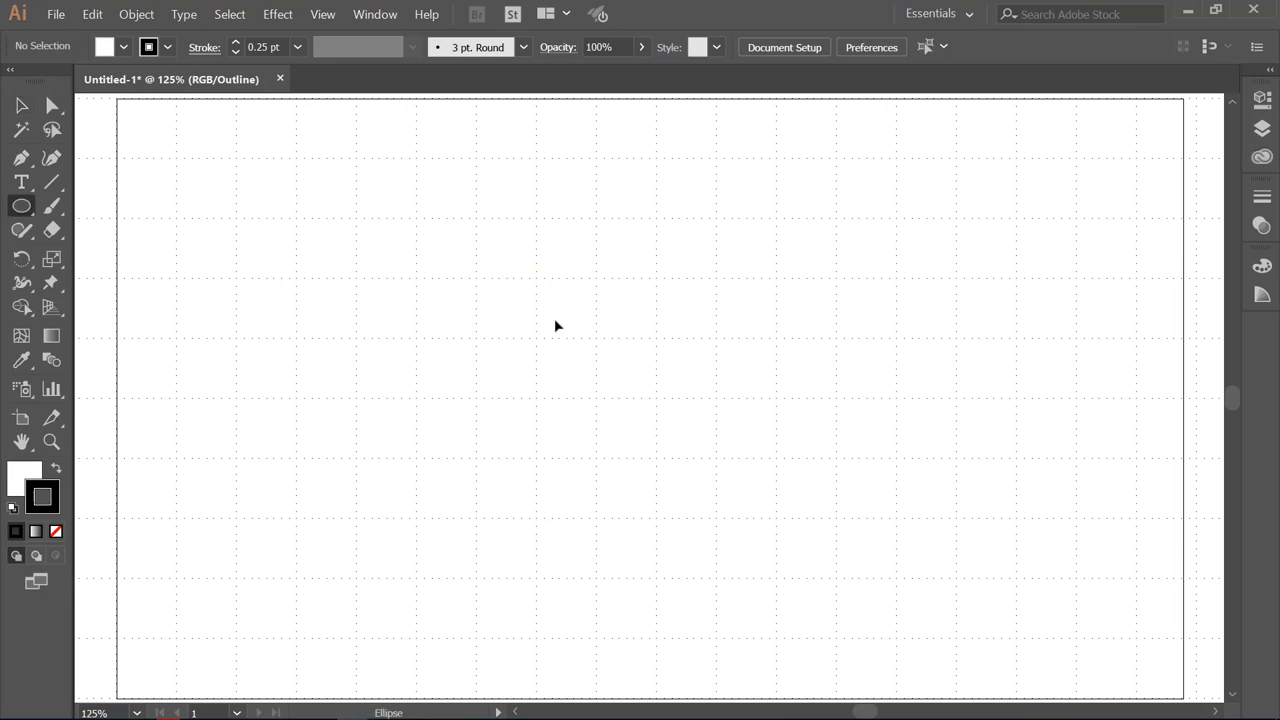
key(m)
drag(476, 278, 538, 339)
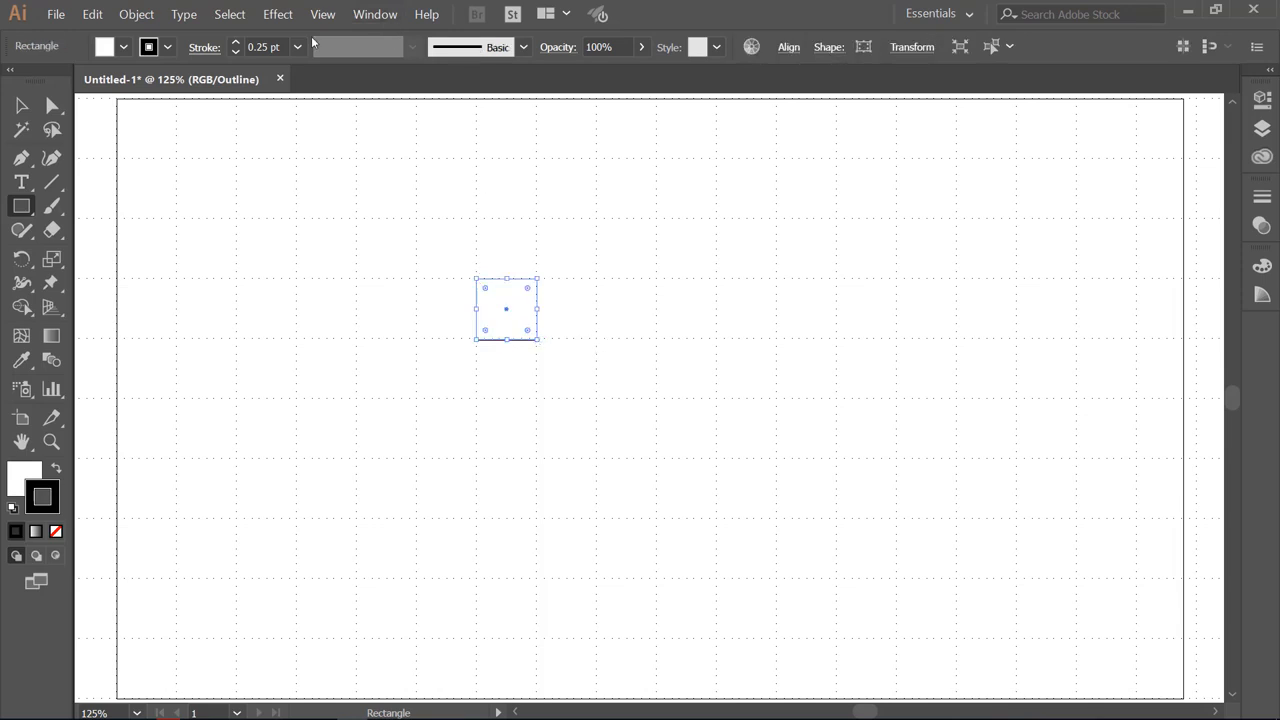
click(167, 47)
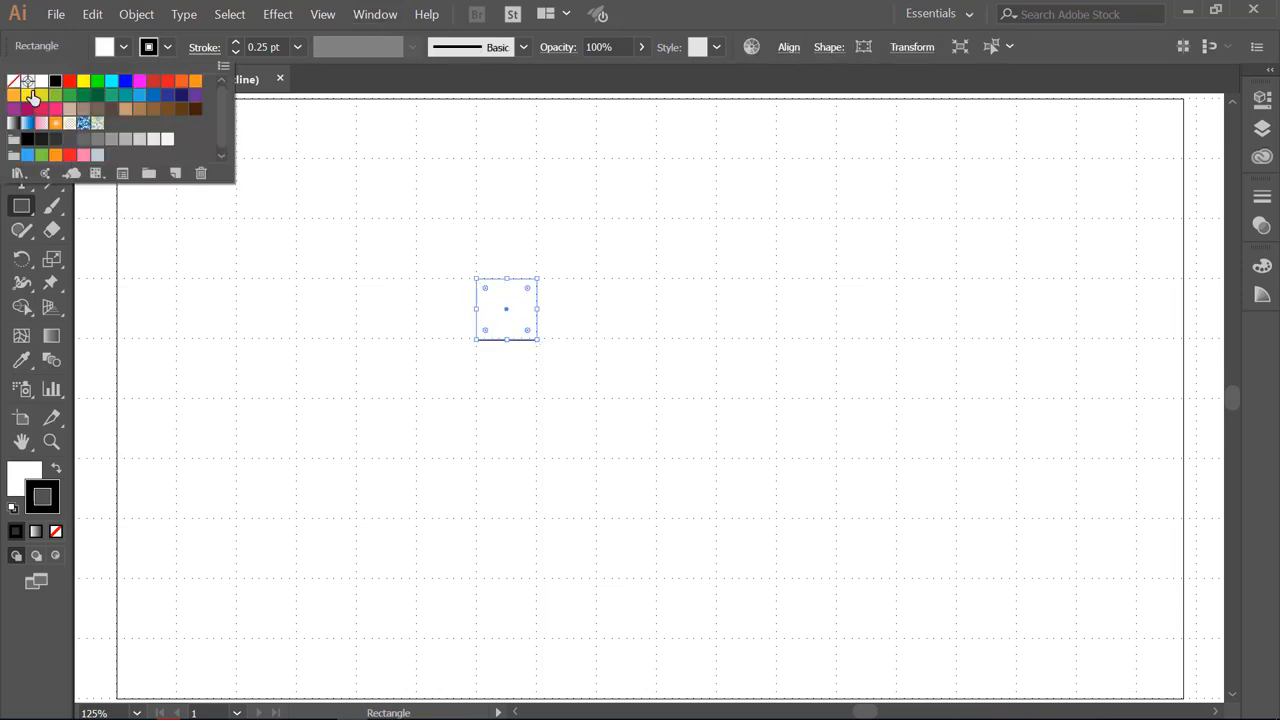
click(13, 81)
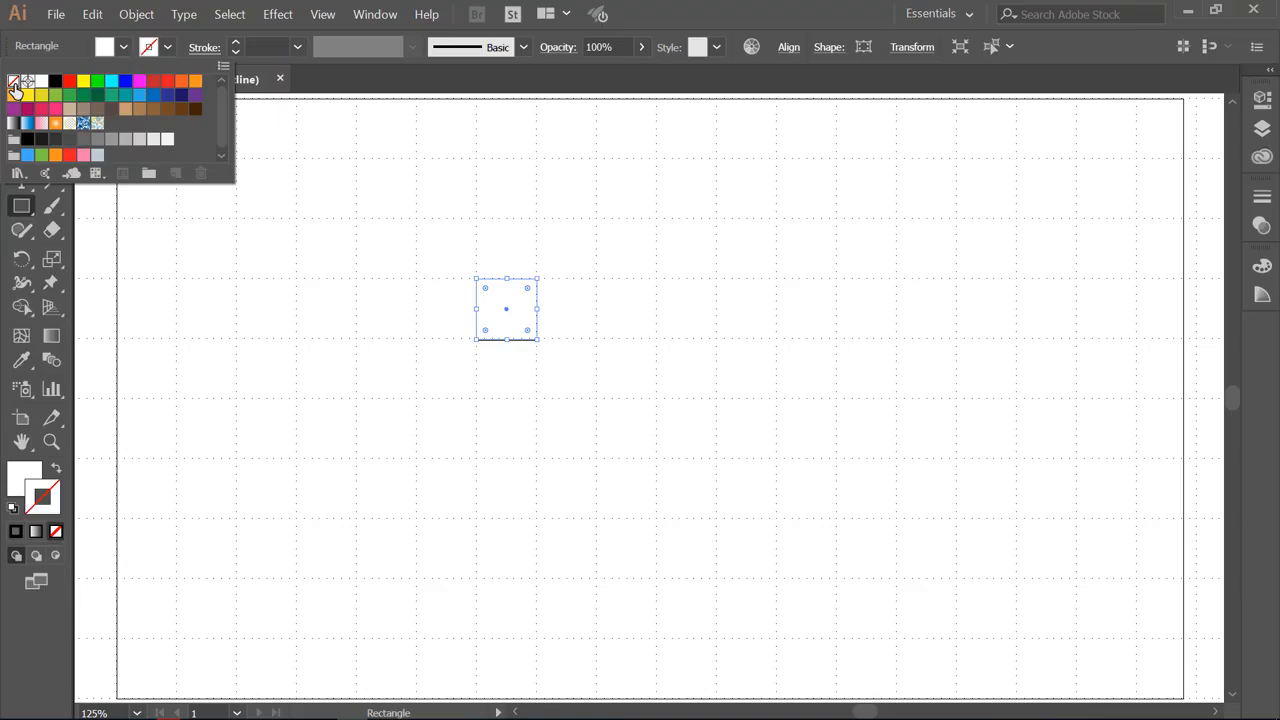
click(520, 303)
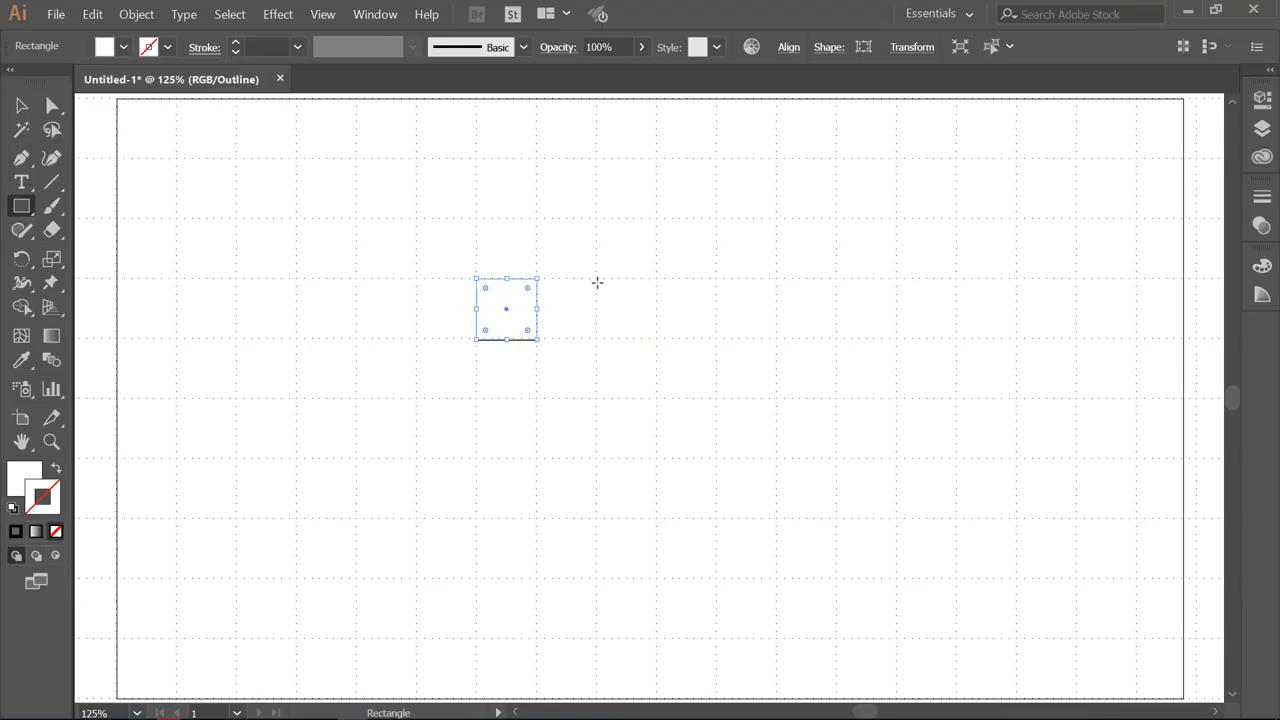
Draw a second square of about 73 px one grid cell to the right of the first and set its fill to None
drag(597, 279, 657, 339)
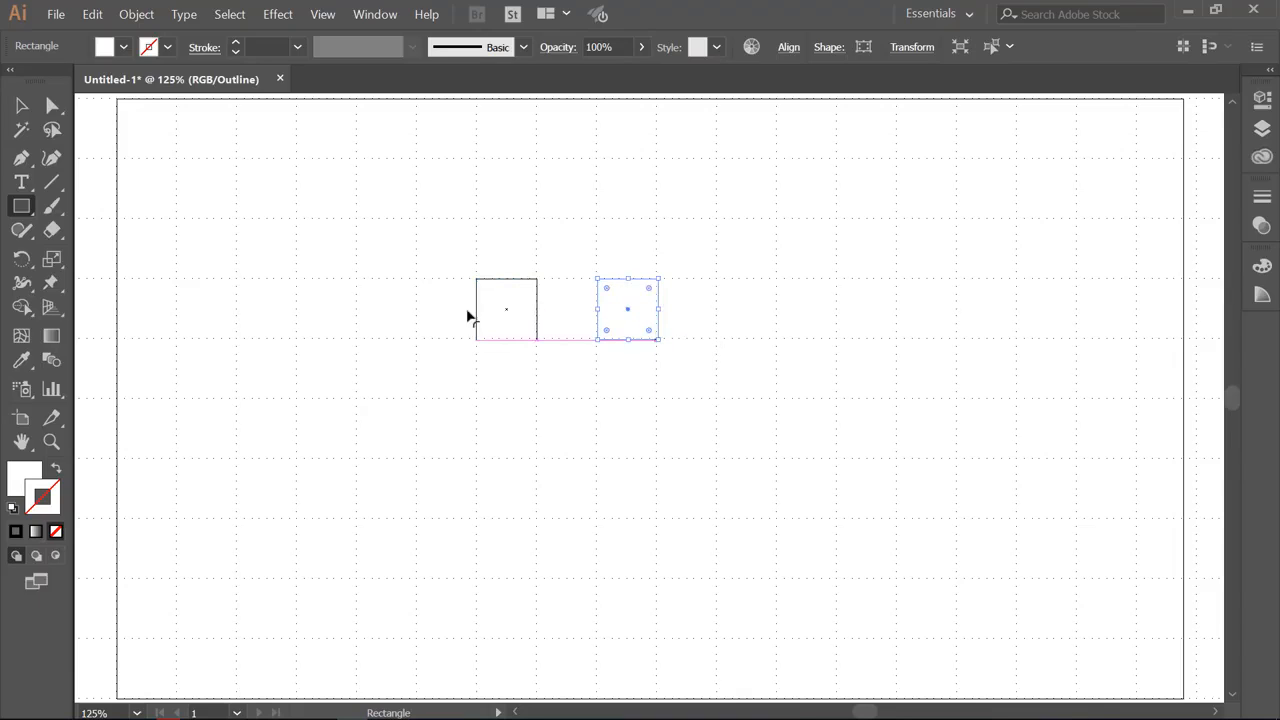
click(123, 47)
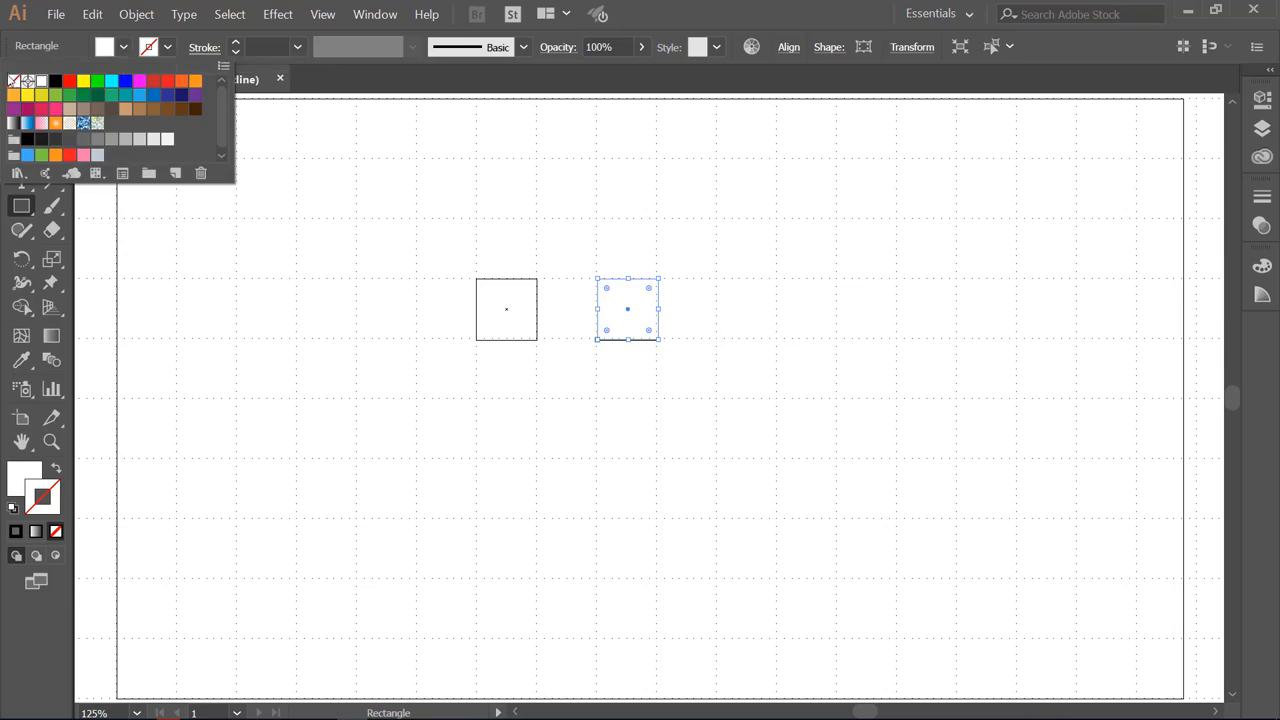
click(13, 80)
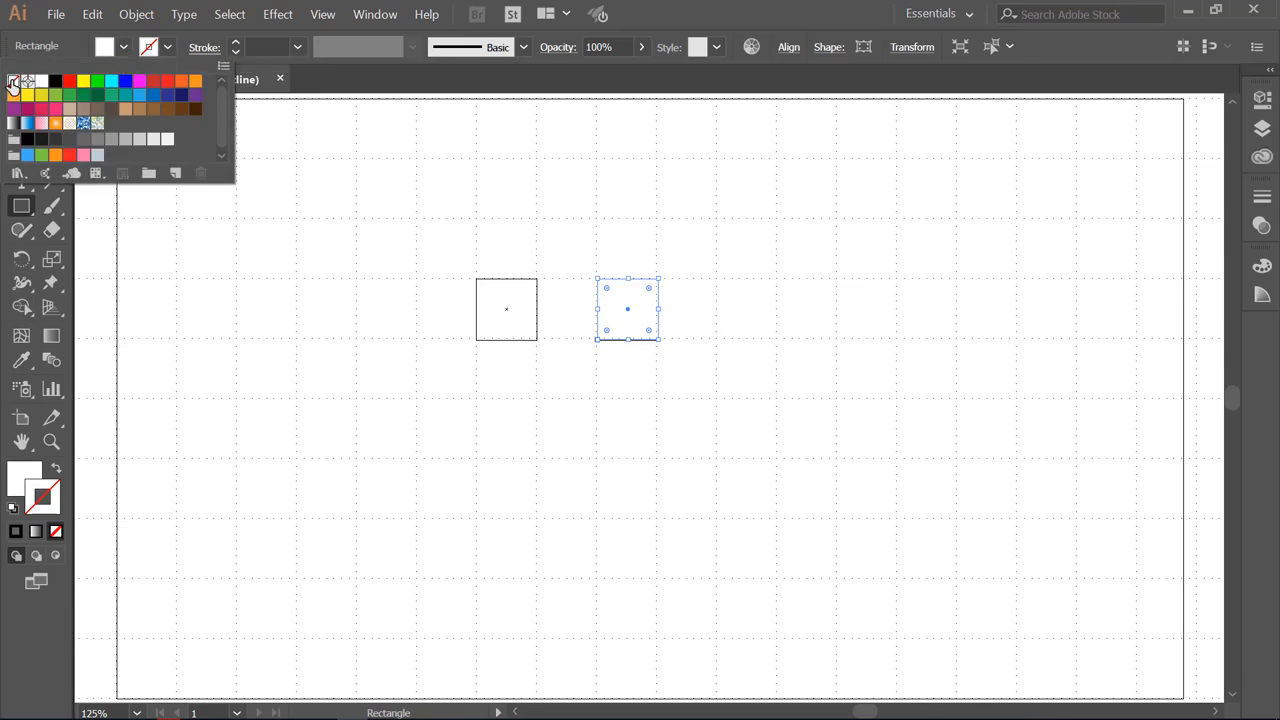
click(584, 272)
click(538, 260)
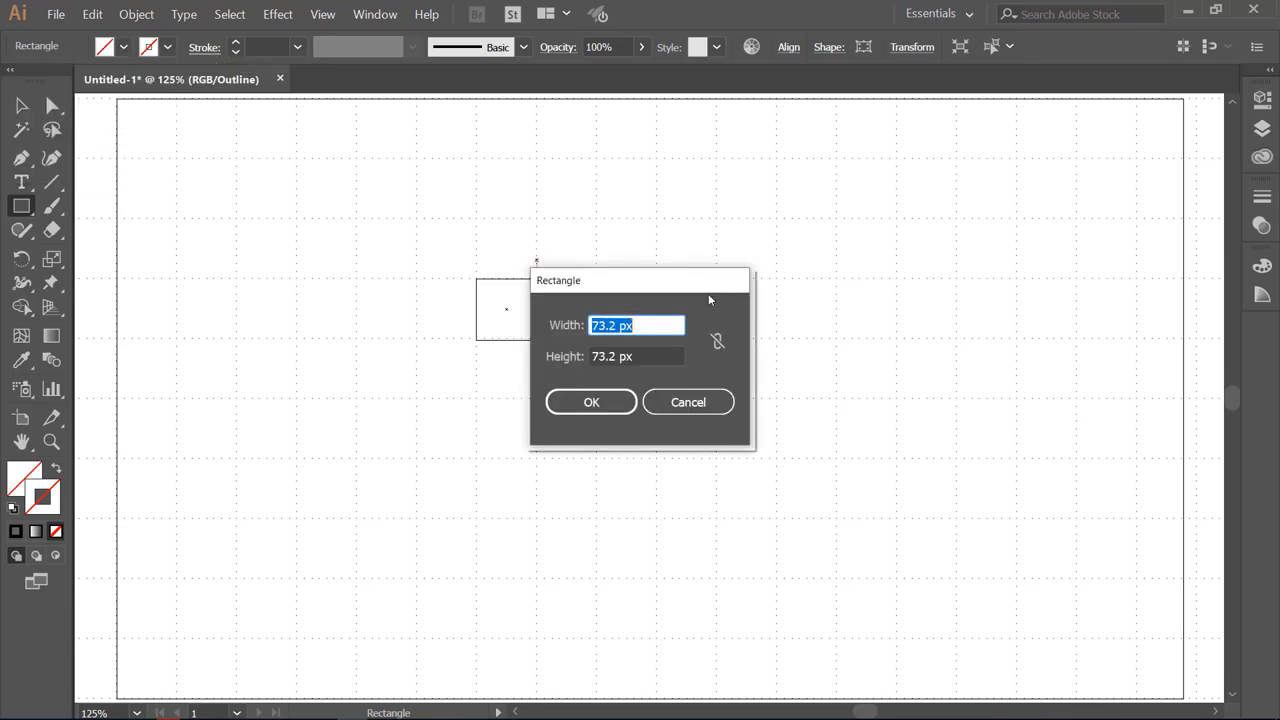
click(663, 402)
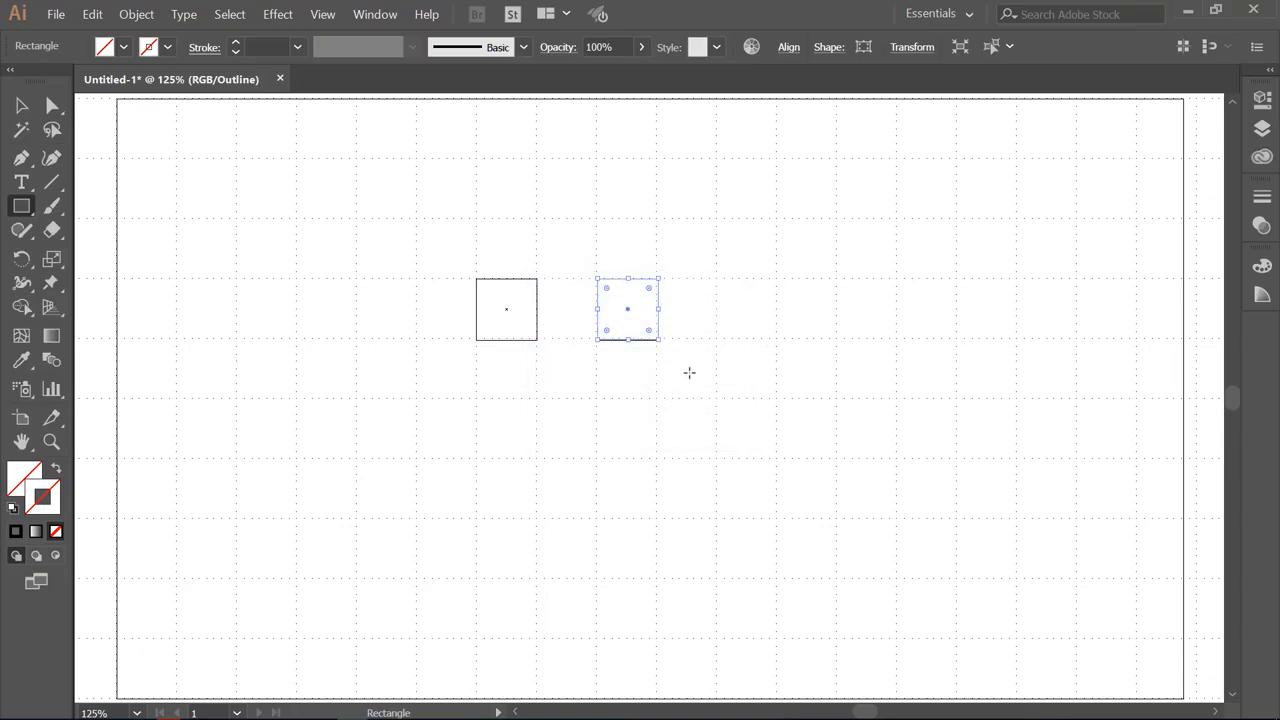
Round all four corners of the second square by roughly a quarter of its width
click(21, 105)
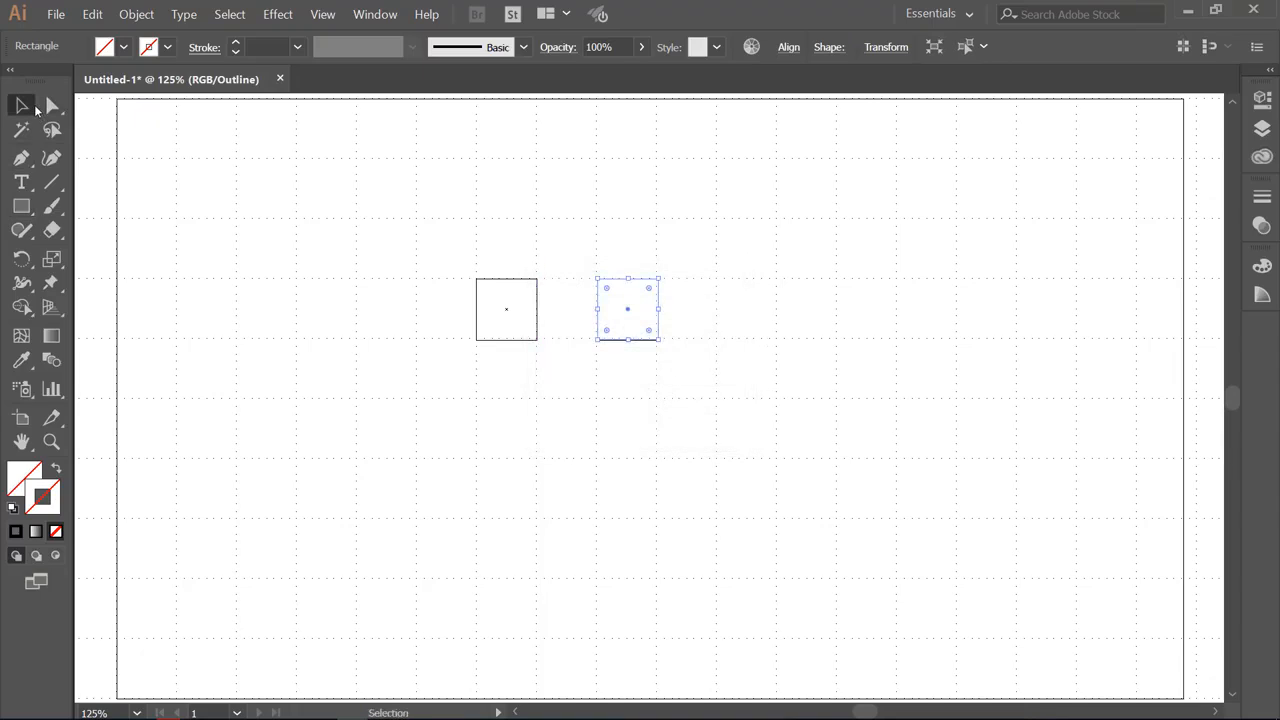
click(759, 462)
drag(675, 413, 645, 305)
click(704, 324)
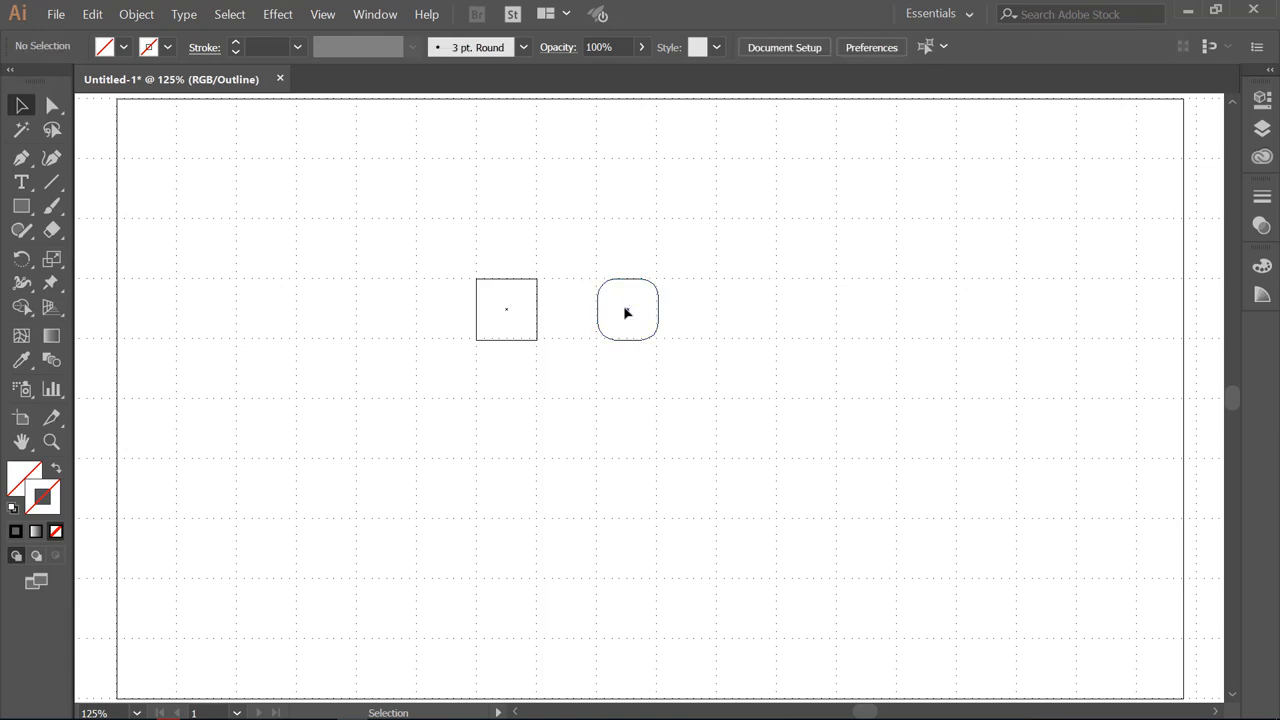
Duplicate the rounded square directly to its right, and place another copy centred beneath the pair so that all three touch
drag(654, 296, 689, 307)
key(alt)
click(771, 346)
drag(787, 371, 615, 320)
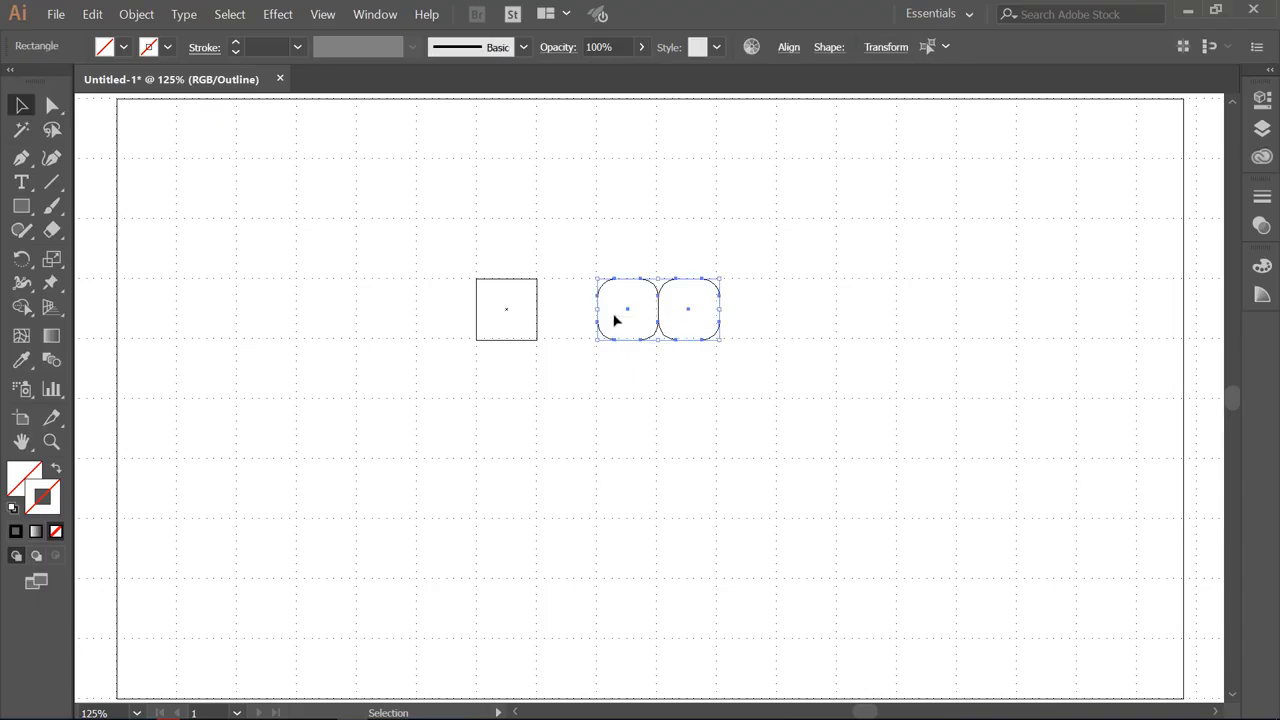
click(795, 368)
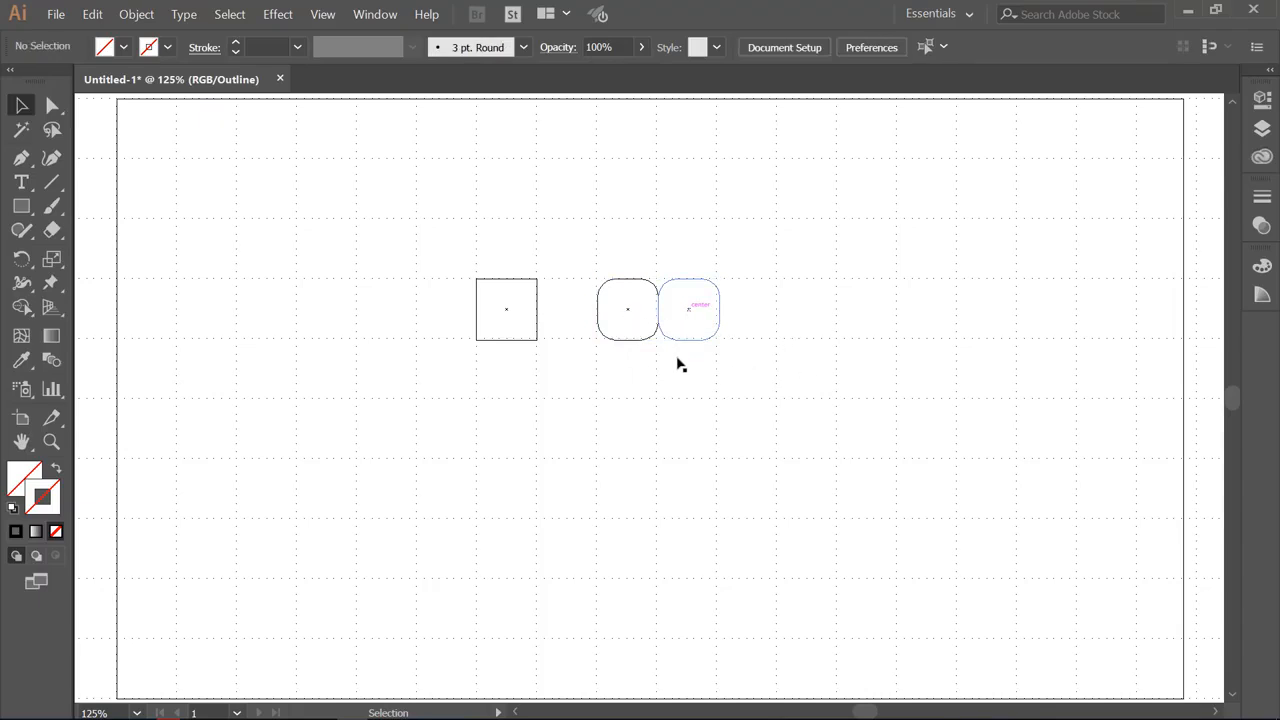
drag(708, 283, 662, 372)
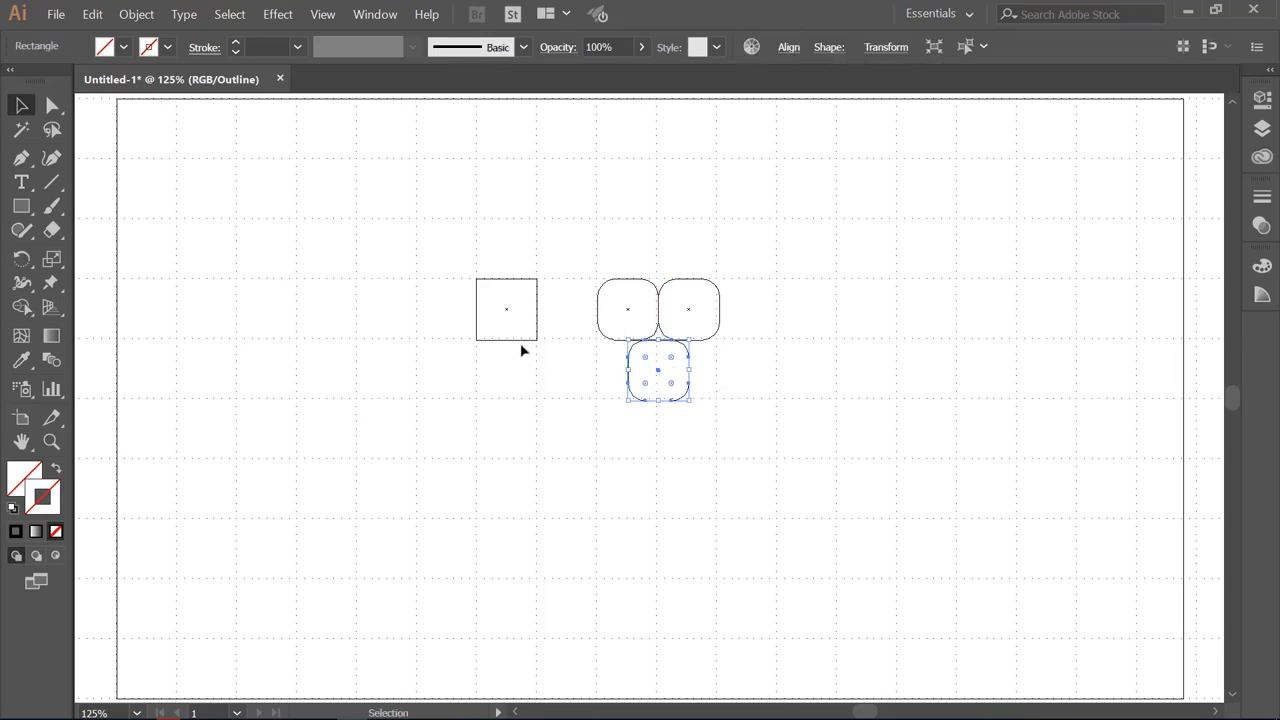
Delete the sharp-cornered square left of the rounded squares
click(545, 392)
drag(557, 399, 417, 254)
key(Delete)
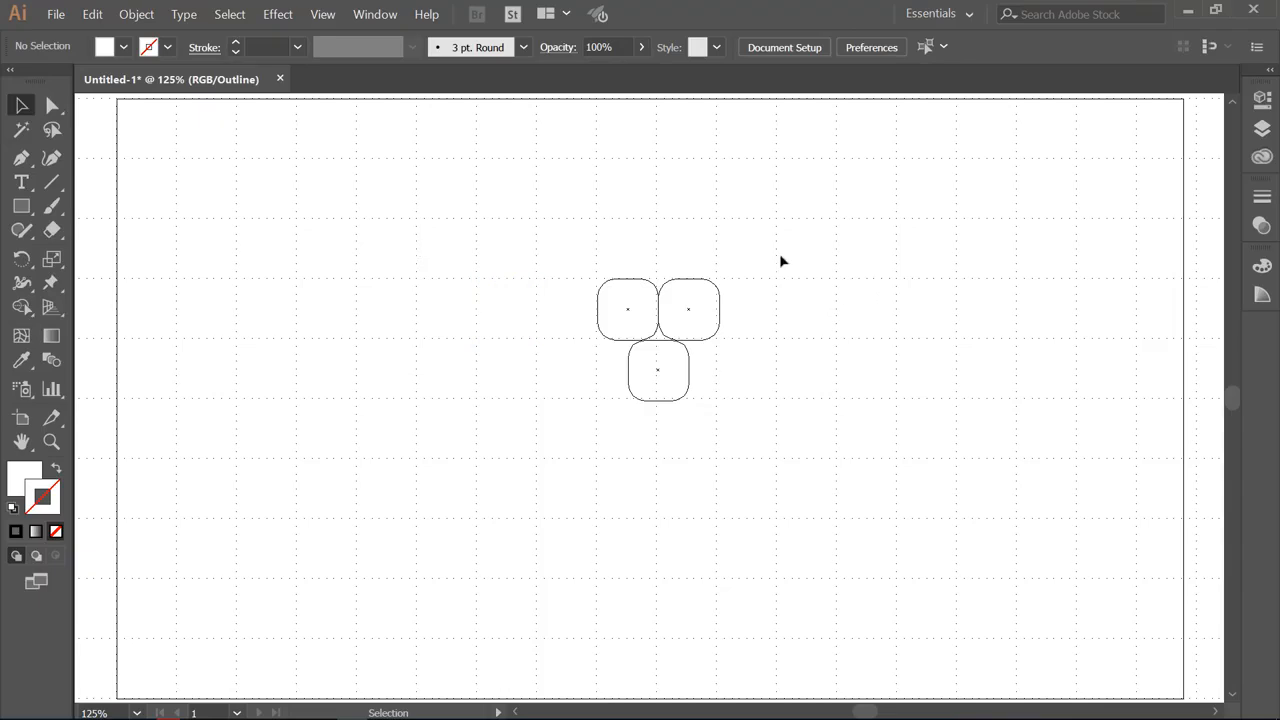
Select the three rounded squares and try rotating them 45° clockwise
drag(759, 240, 575, 457)
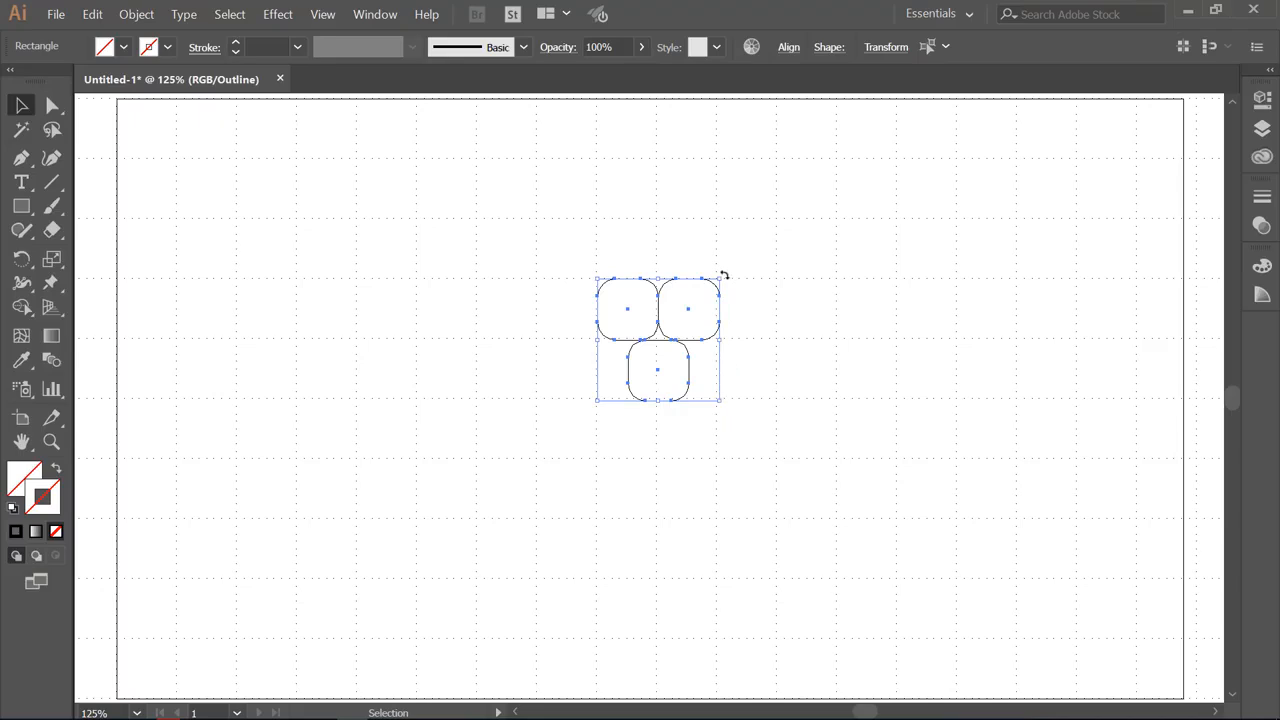
drag(737, 283, 754, 326)
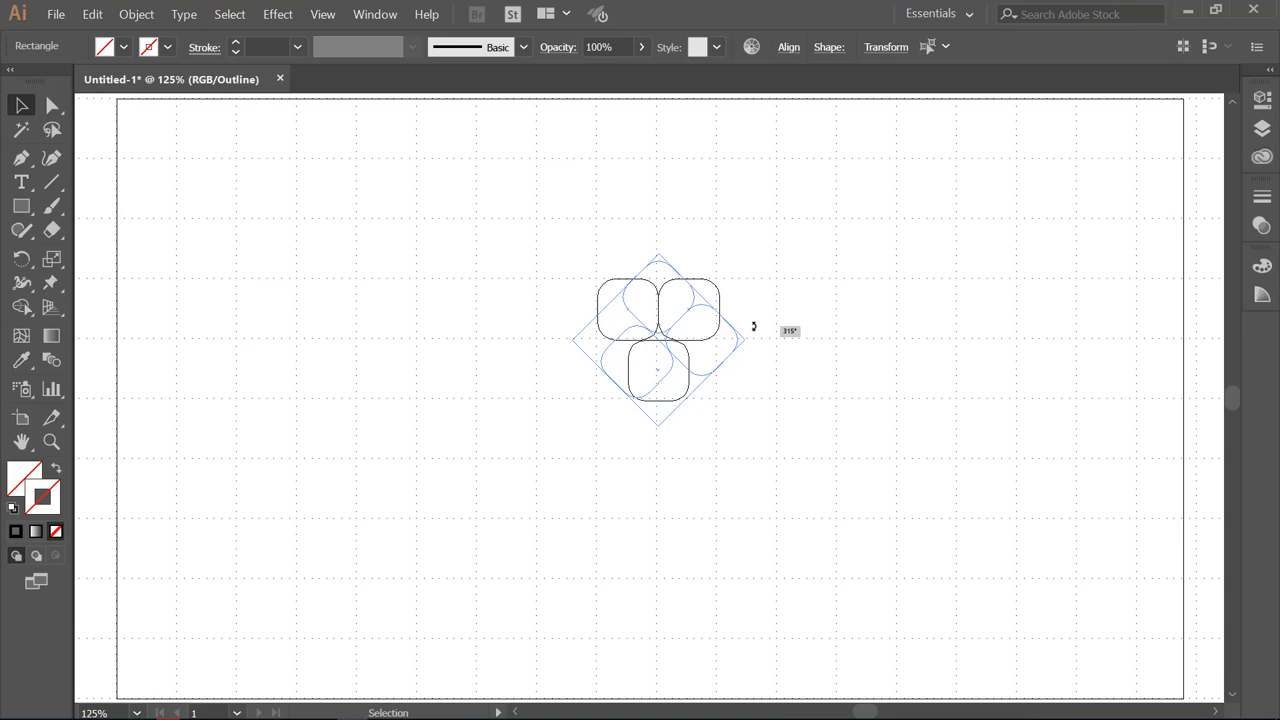
drag(754, 326, 754, 326)
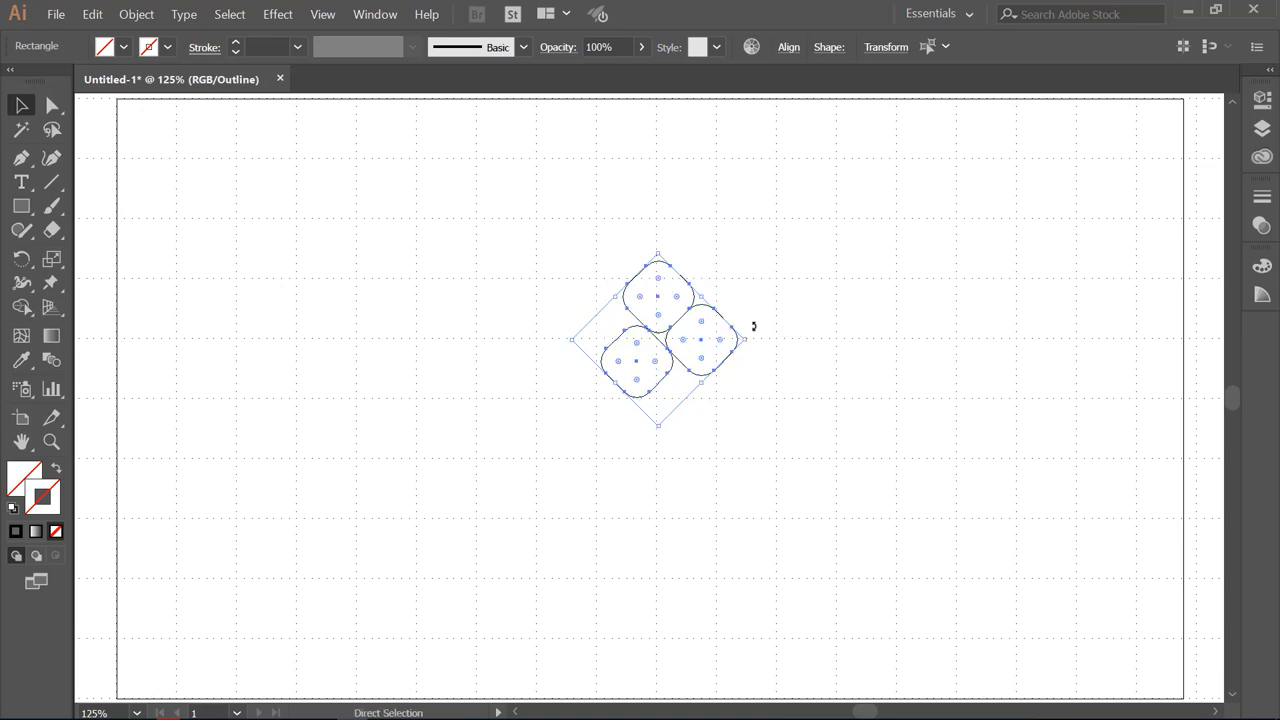
key(ctrl+z)
key(v)
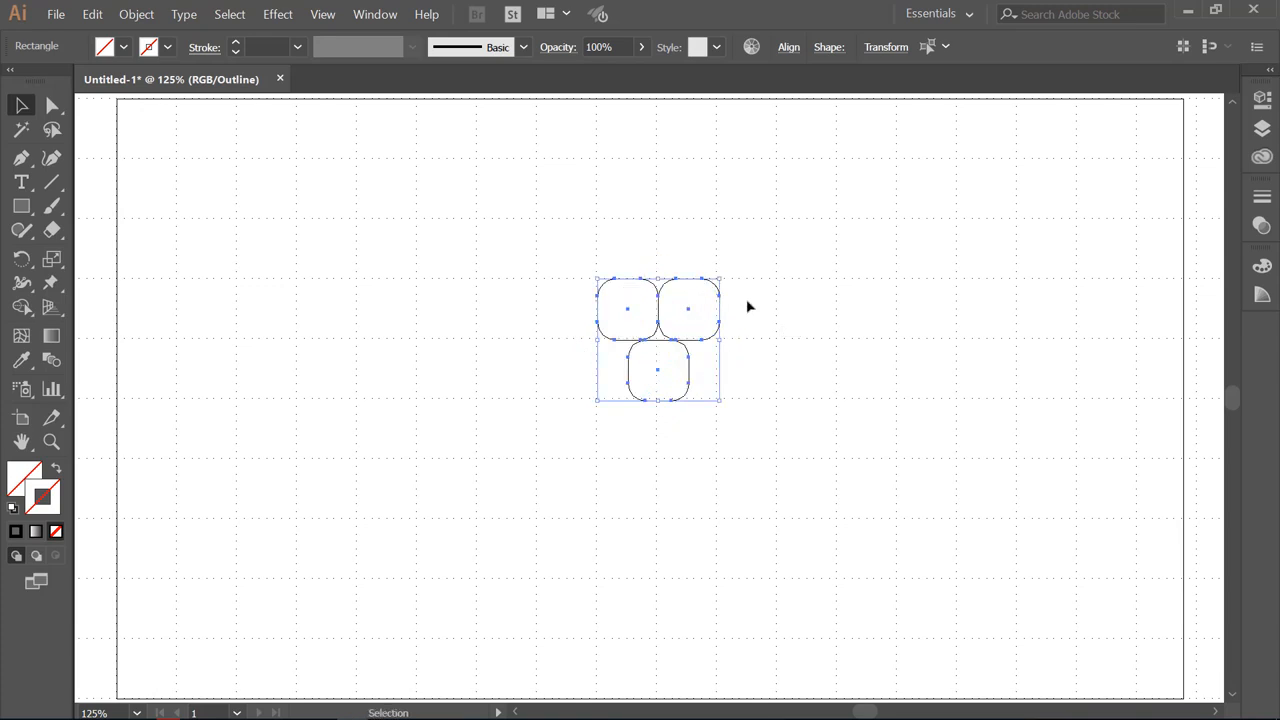
Rotate a copy of the three rounded squares 45° clockwise over the originals and repeat the rotation twice
drag(726, 279, 737, 323)
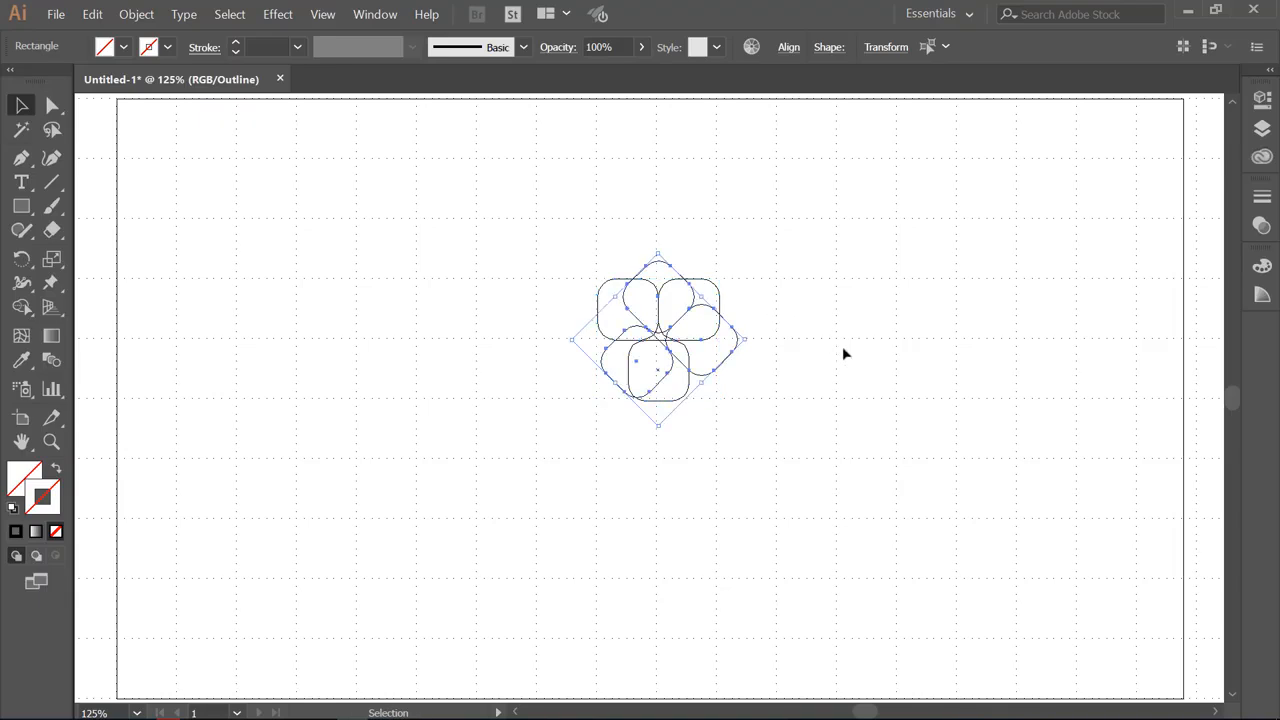
key(ctrl+z)
key(ctrl+d)
key(ctrl+d)
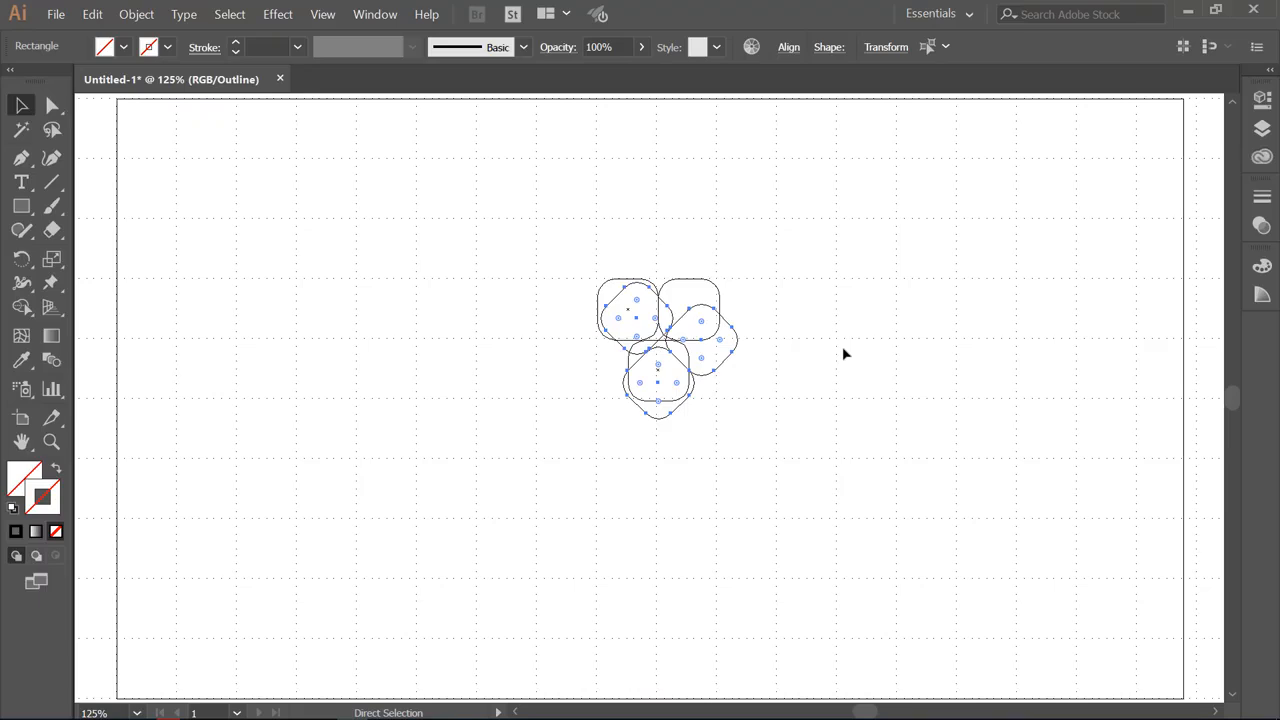
Delete the rotated copy of the three rounded squares and rotate the original three 90° clockwise
key(ctrl+d)
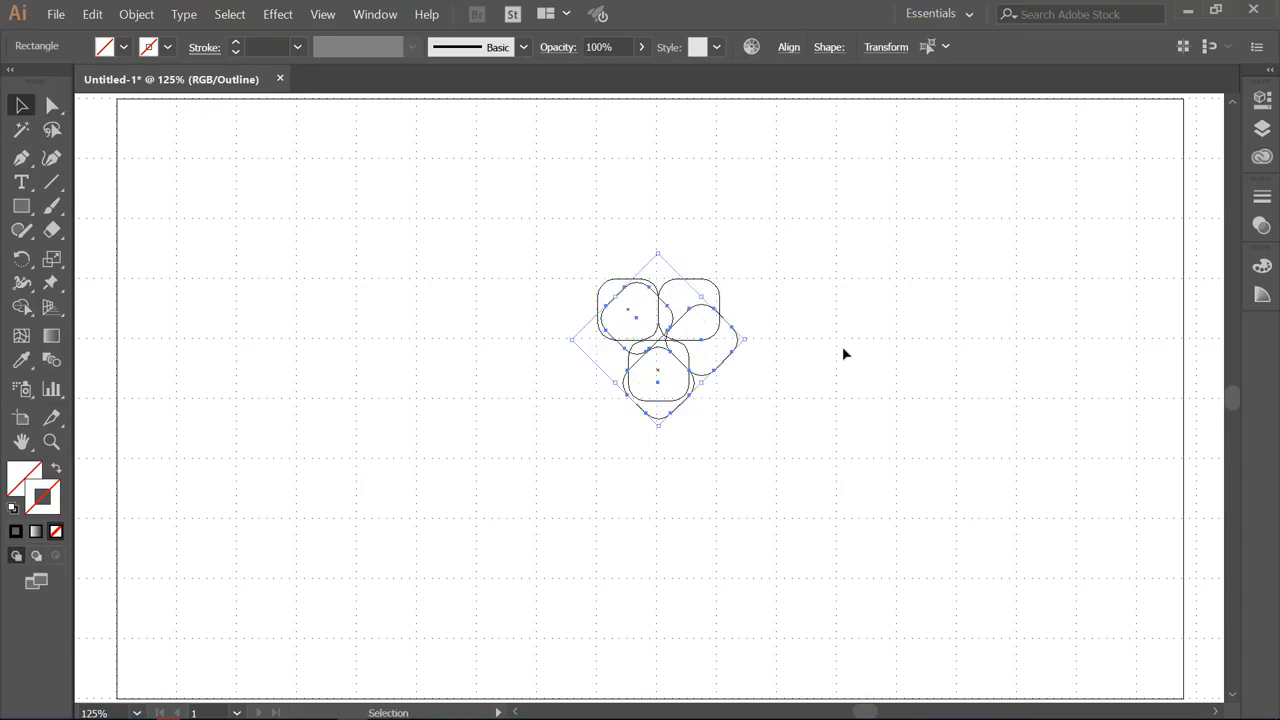
key(Delete)
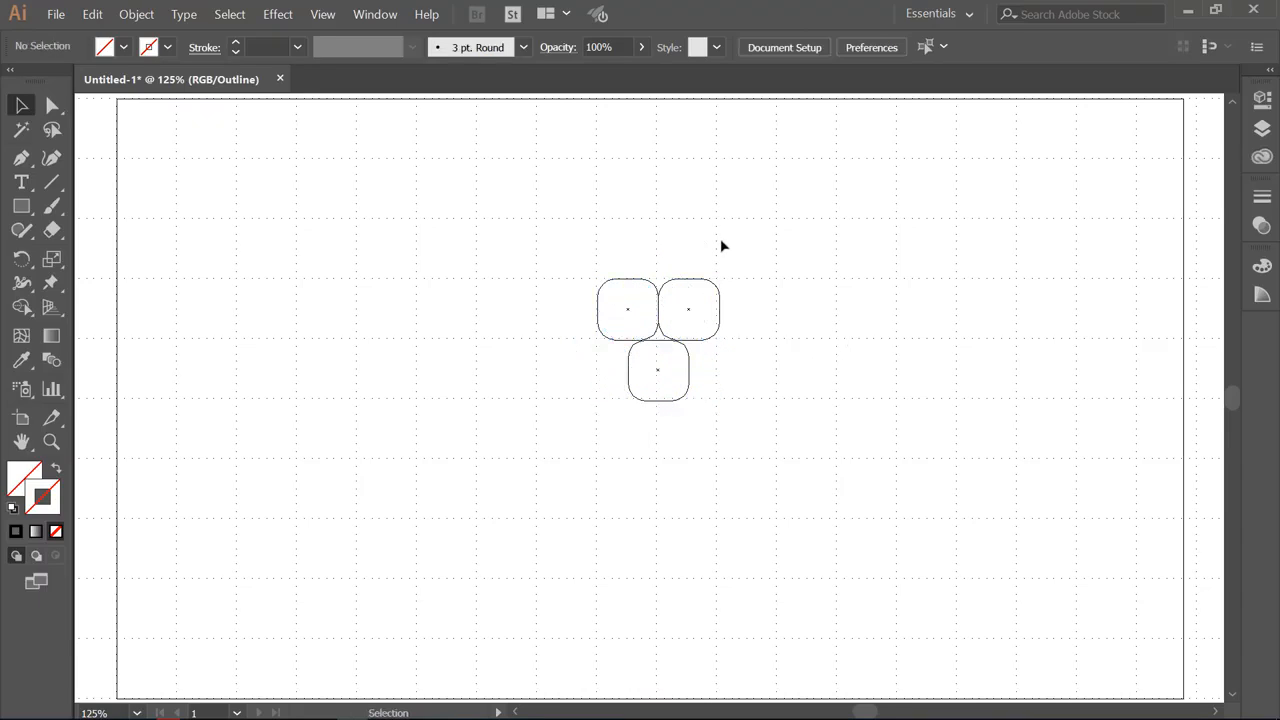
drag(723, 250, 574, 420)
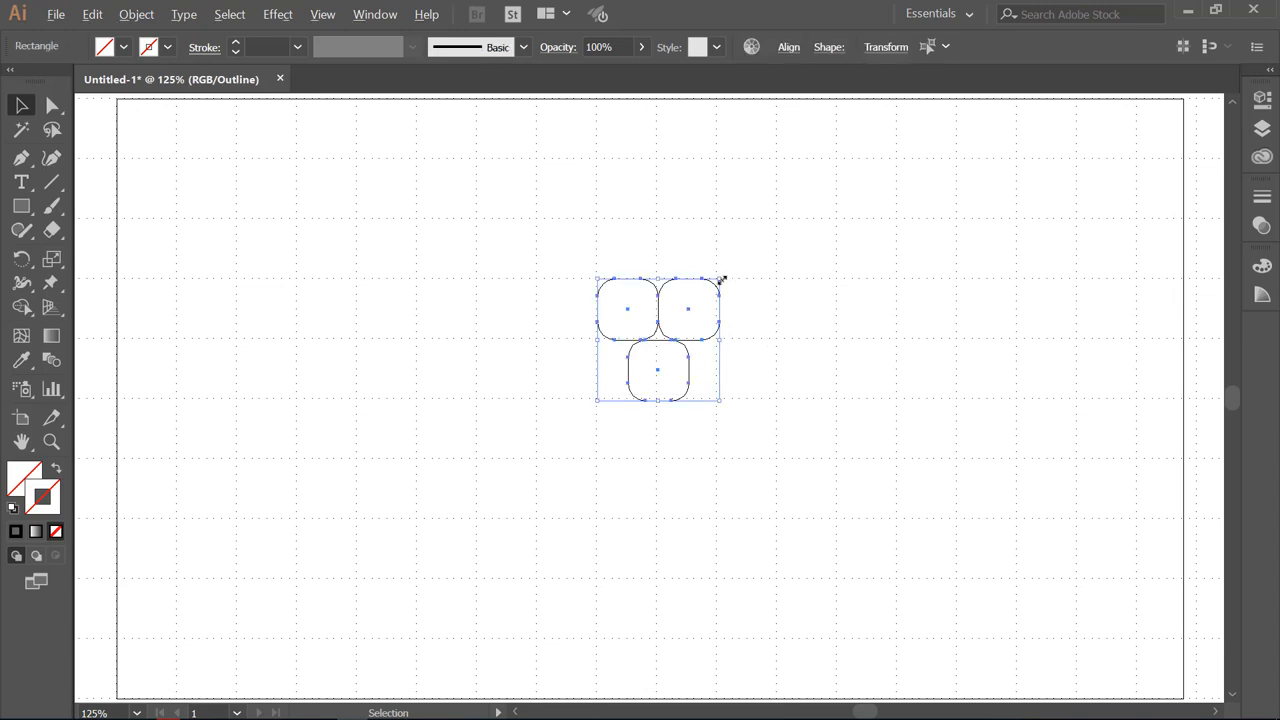
key(alt)
drag(723, 276, 711, 372)
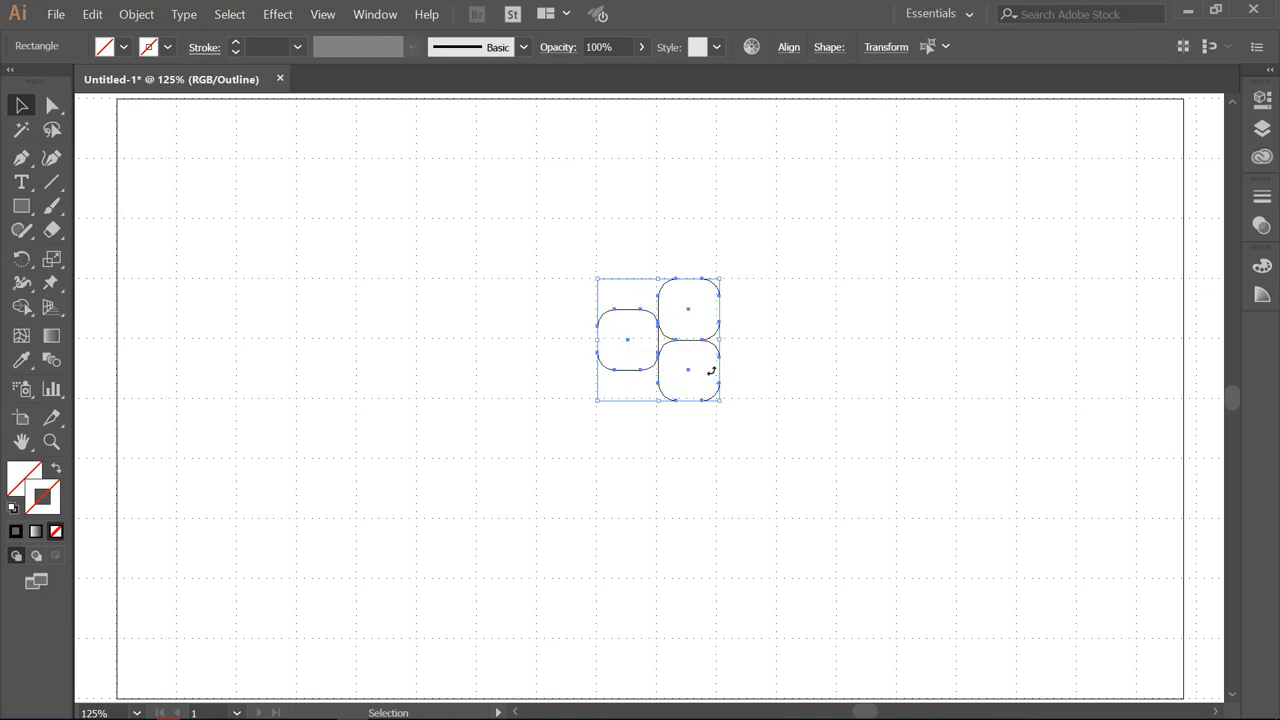
Try rotating a copy of the three rounded squares 135° counterclockwise over the originals
key(ctrl+c)
key(ctrl+f)
drag(724, 272, 522, 319)
drag(521, 321, 521, 323)
click(886, 287)
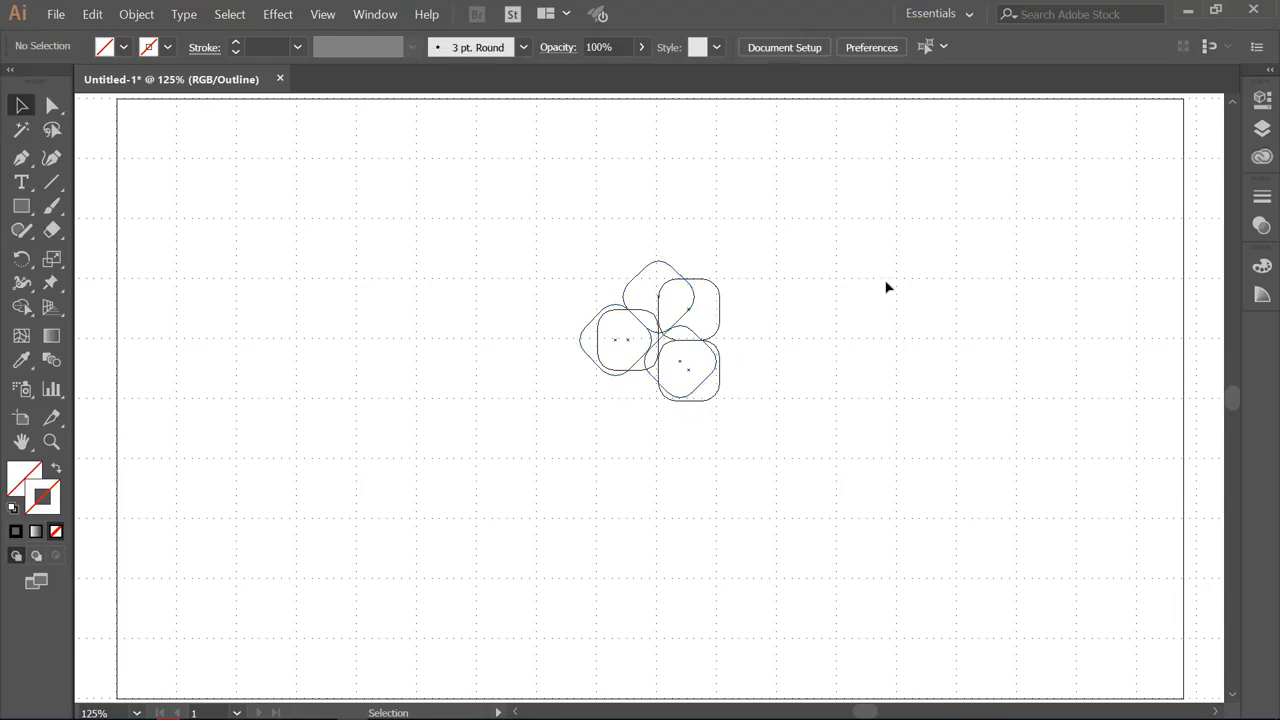
key(a)
key(ctrl+z)
key(ctrl+z)
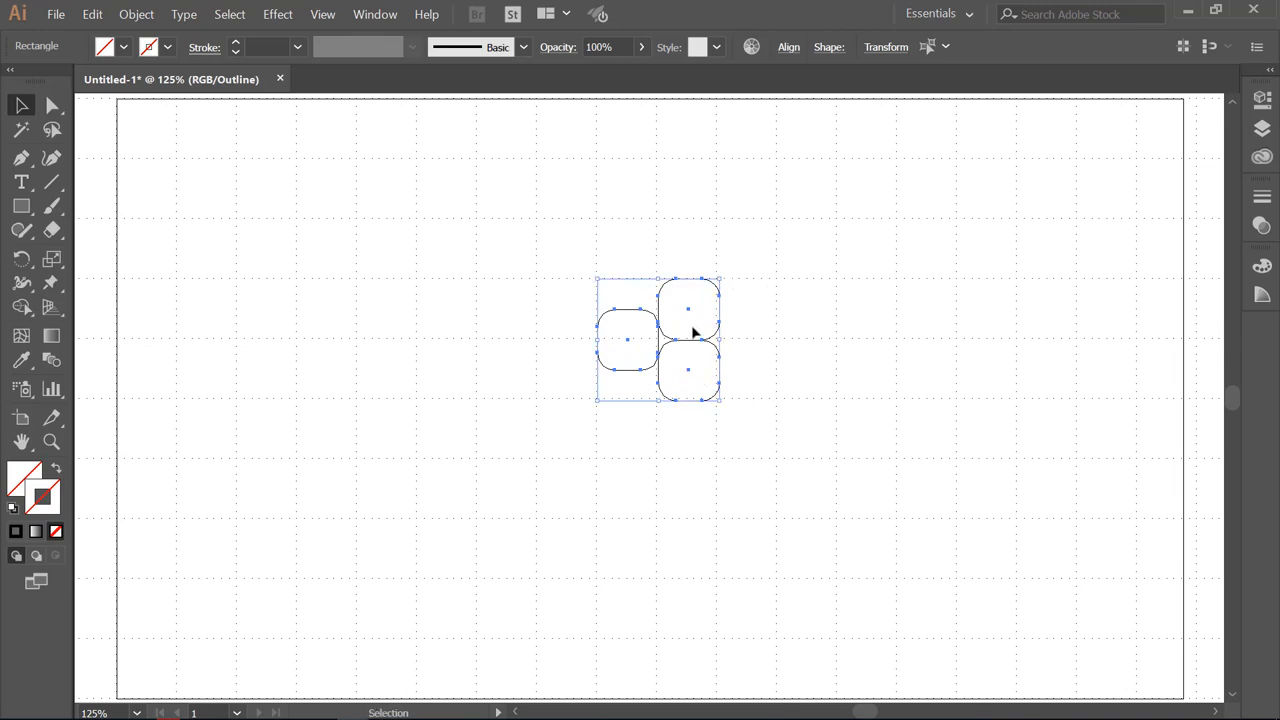
Duplicate the three rounded squares slightly to the right so they overlap the originals, and delete the leftmost overlapping pair
drag(677, 346, 698, 348)
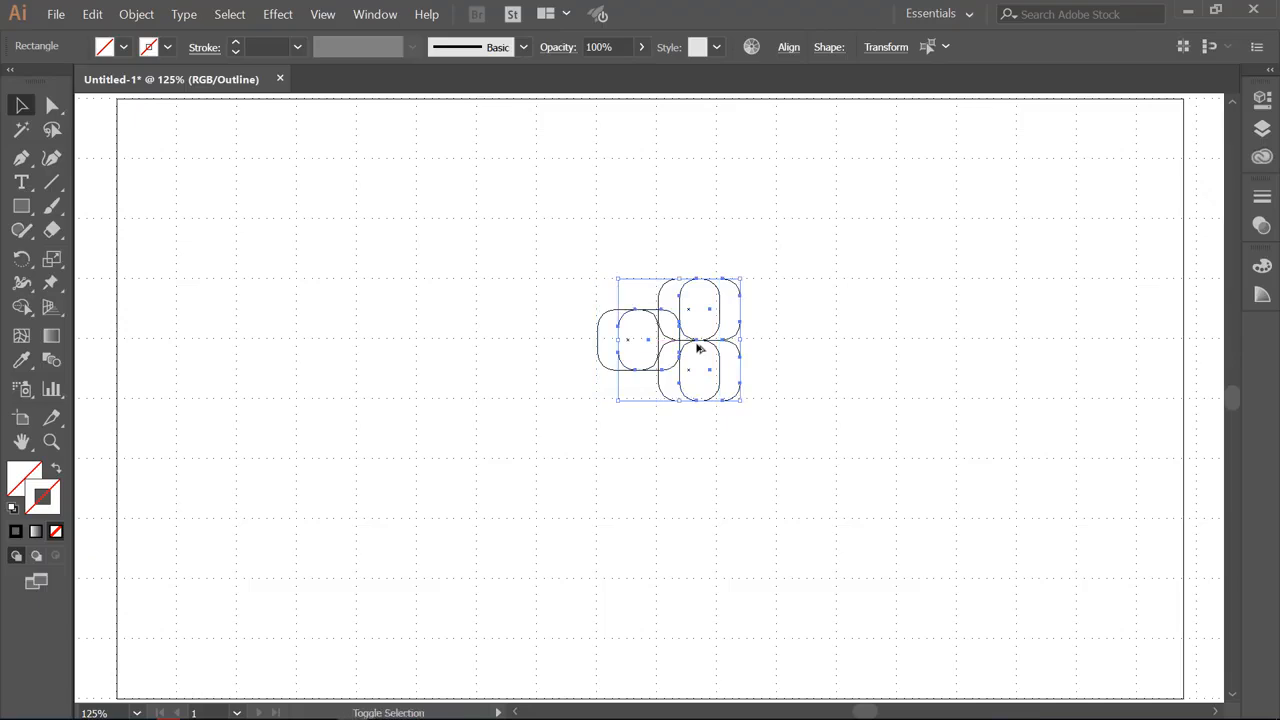
click(786, 346)
drag(807, 412, 527, 270)
click(835, 365)
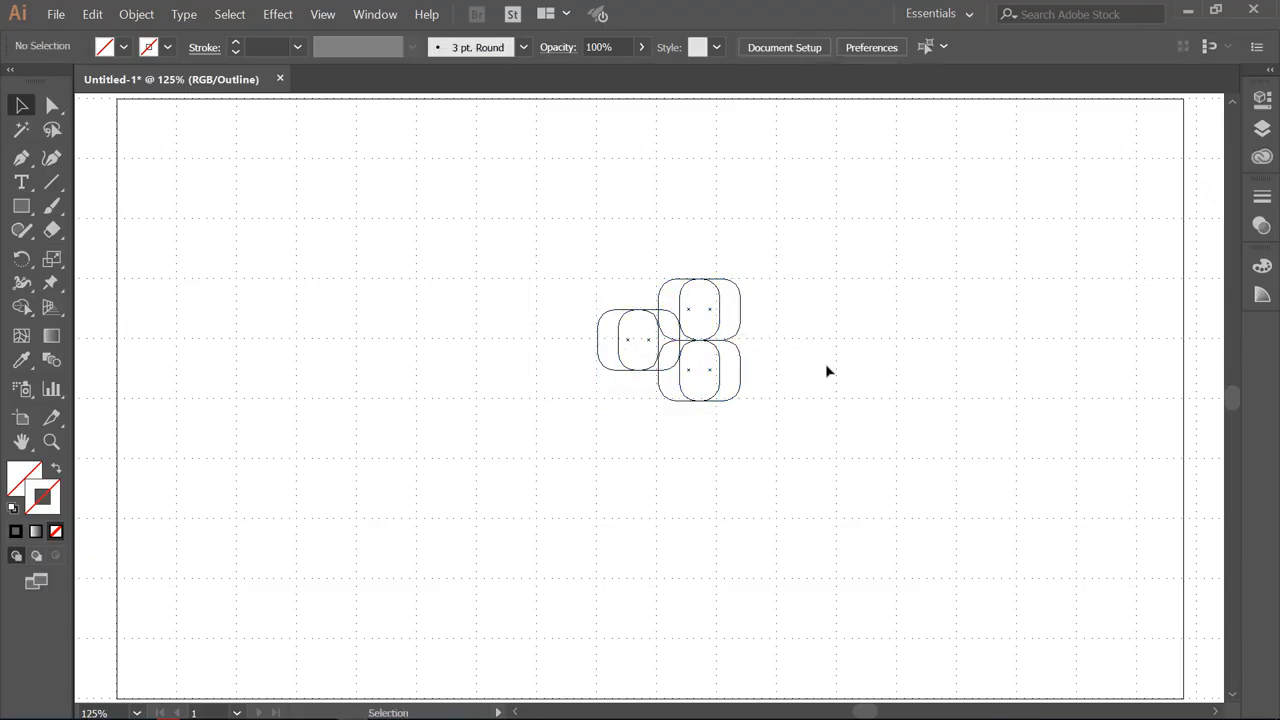
drag(581, 333, 637, 383)
key(Delete)
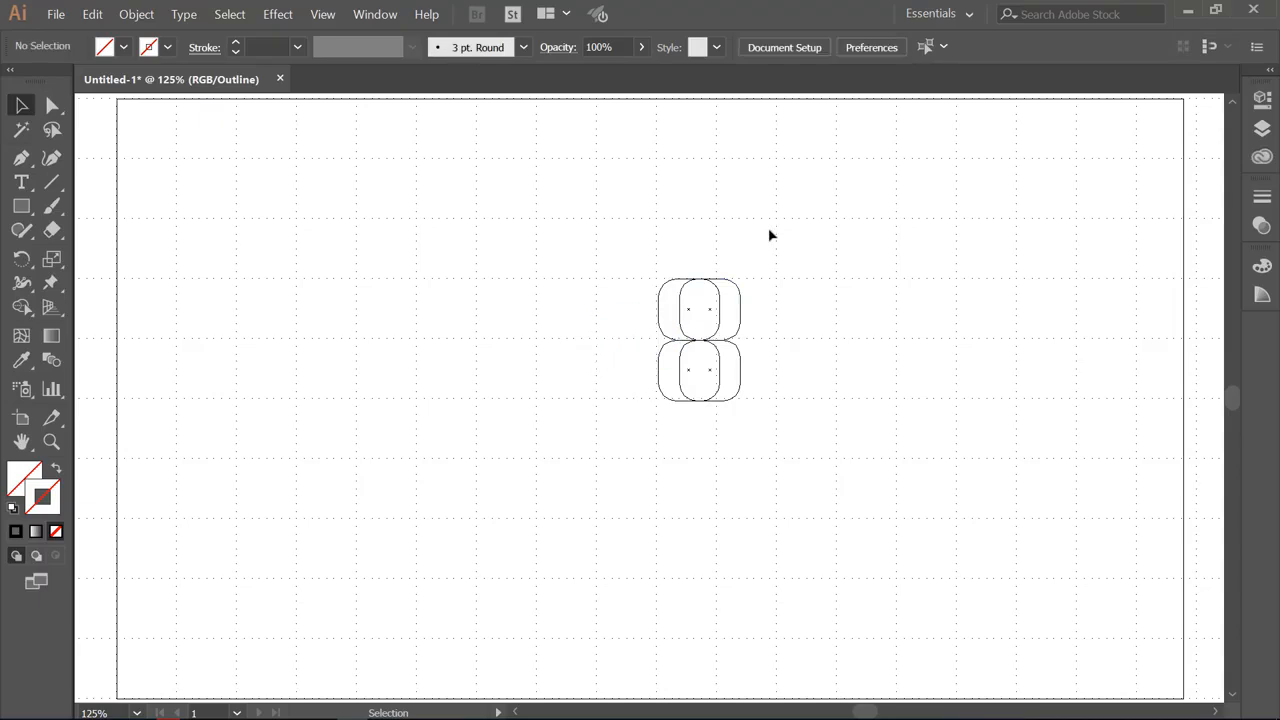
Rotate the four overlapping rounded squares 90° clockwise and overlay a copy rotated 90° counterclockwise about the same centre
drag(769, 230, 616, 458)
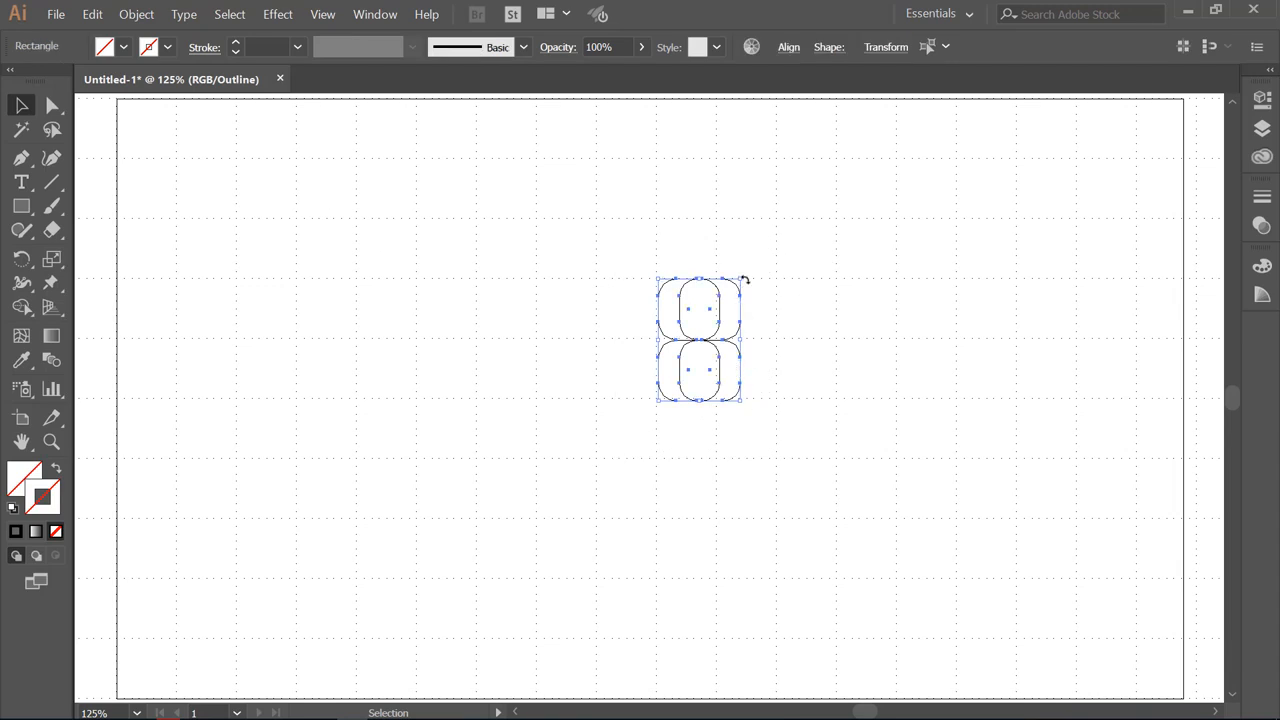
drag(745, 281, 763, 366)
key(ctrl+shift+b)
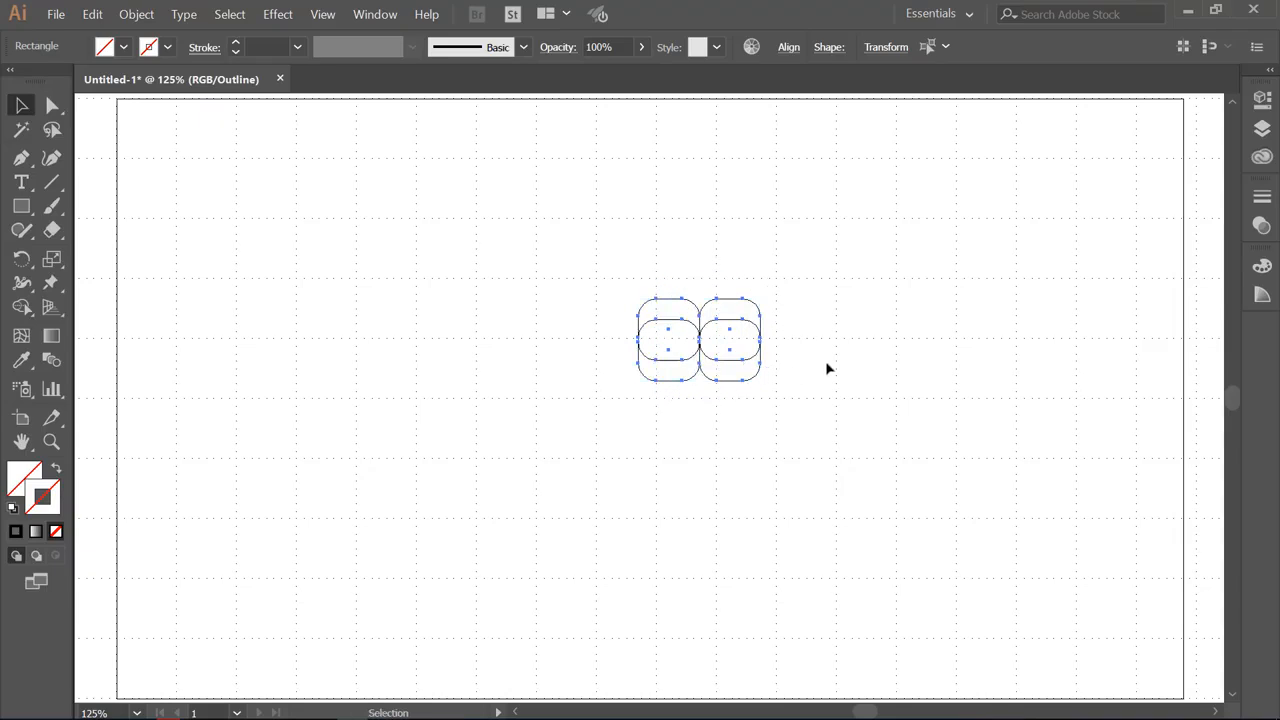
drag(766, 291, 660, 244)
click(812, 292)
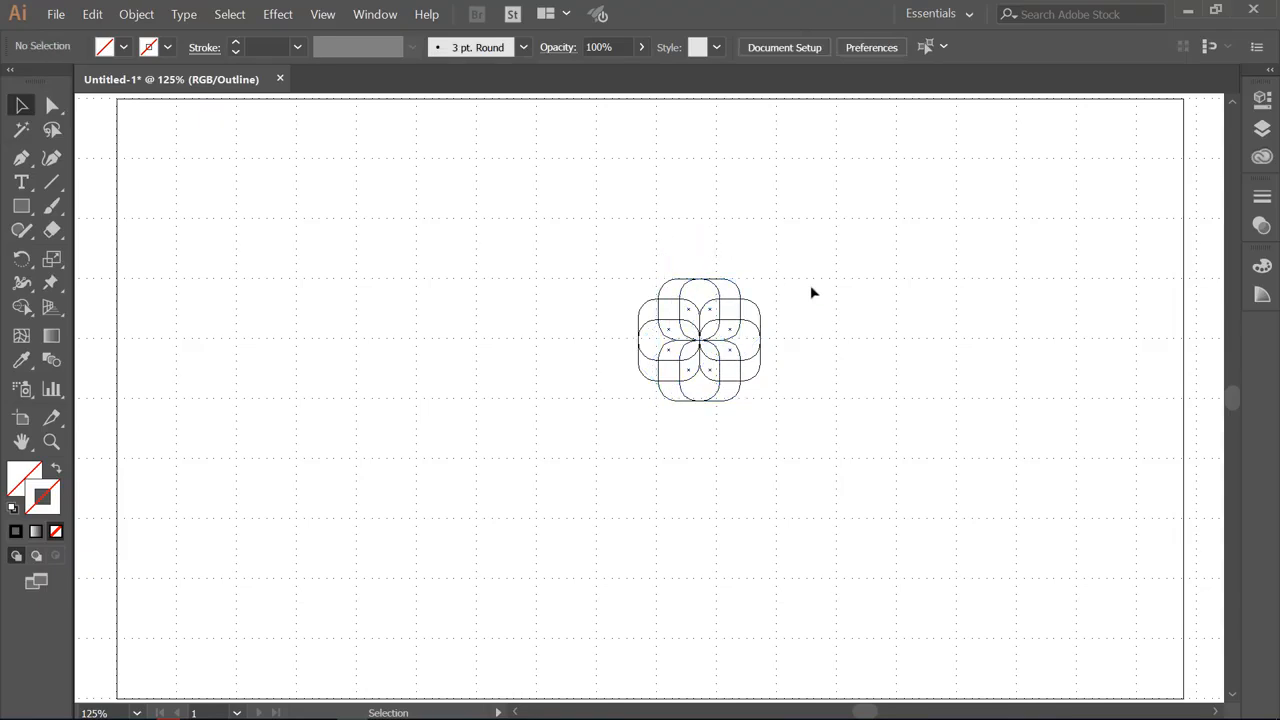
Remove the eight small outer regions beside the four rounded lobes of the flower with Shape Builder
drag(780, 226, 618, 448)
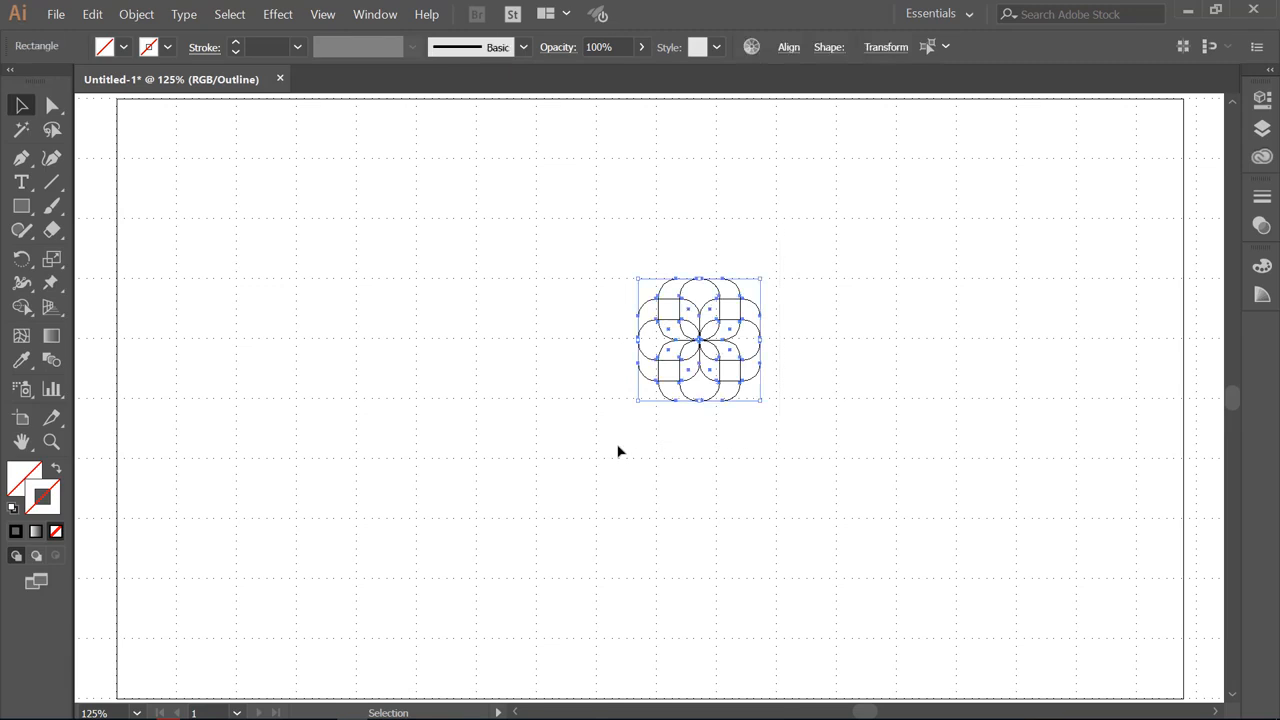
key(shift+m)
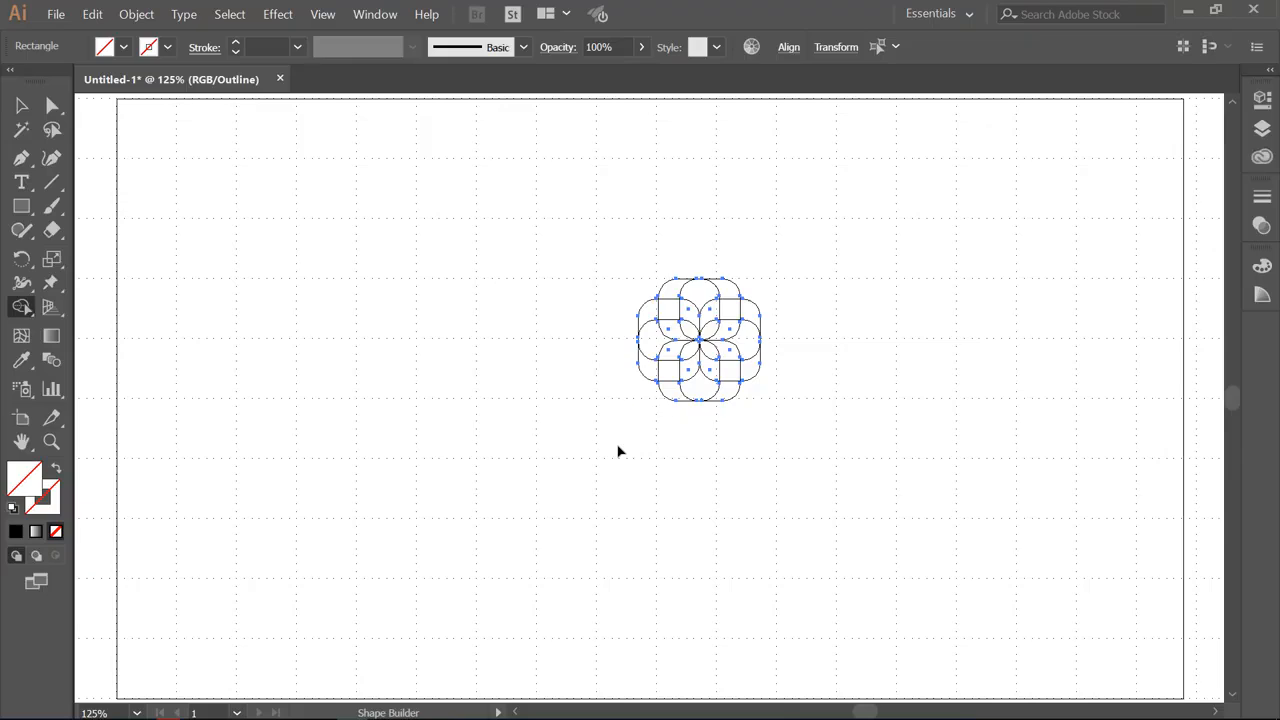
key(ctrl+plus)
key(ctrl+plus)
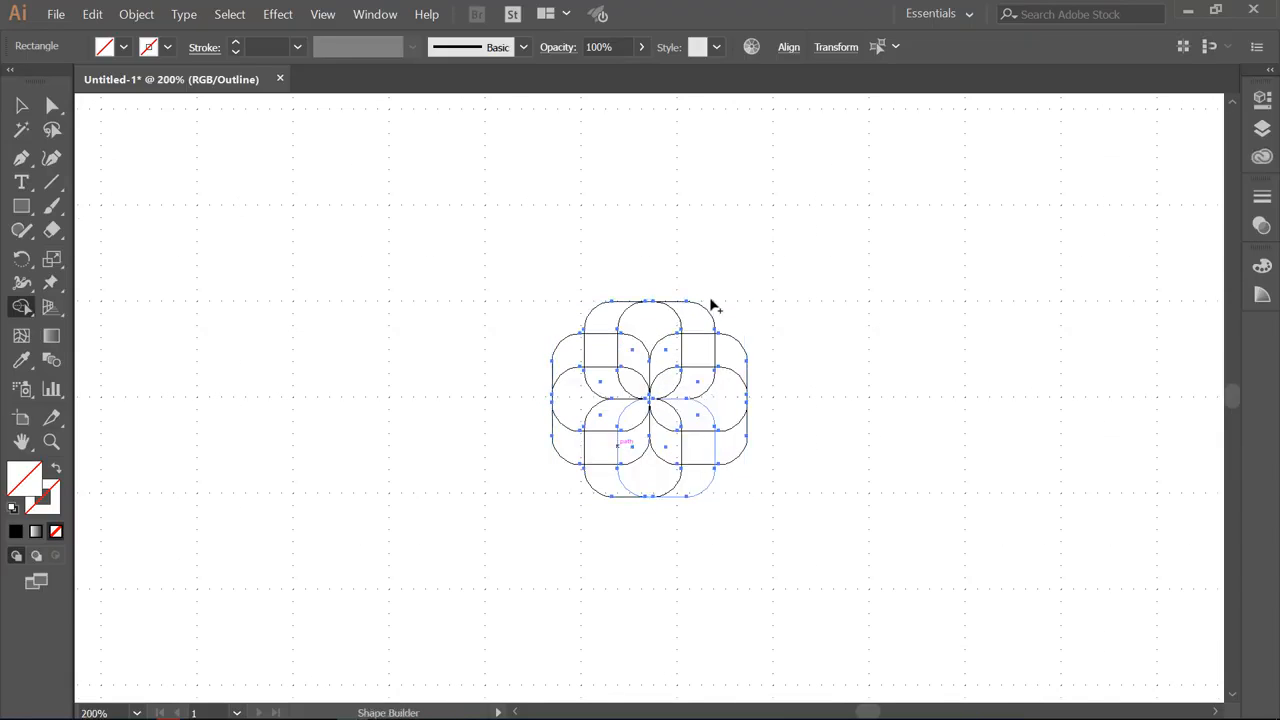
alt+click(700, 320)
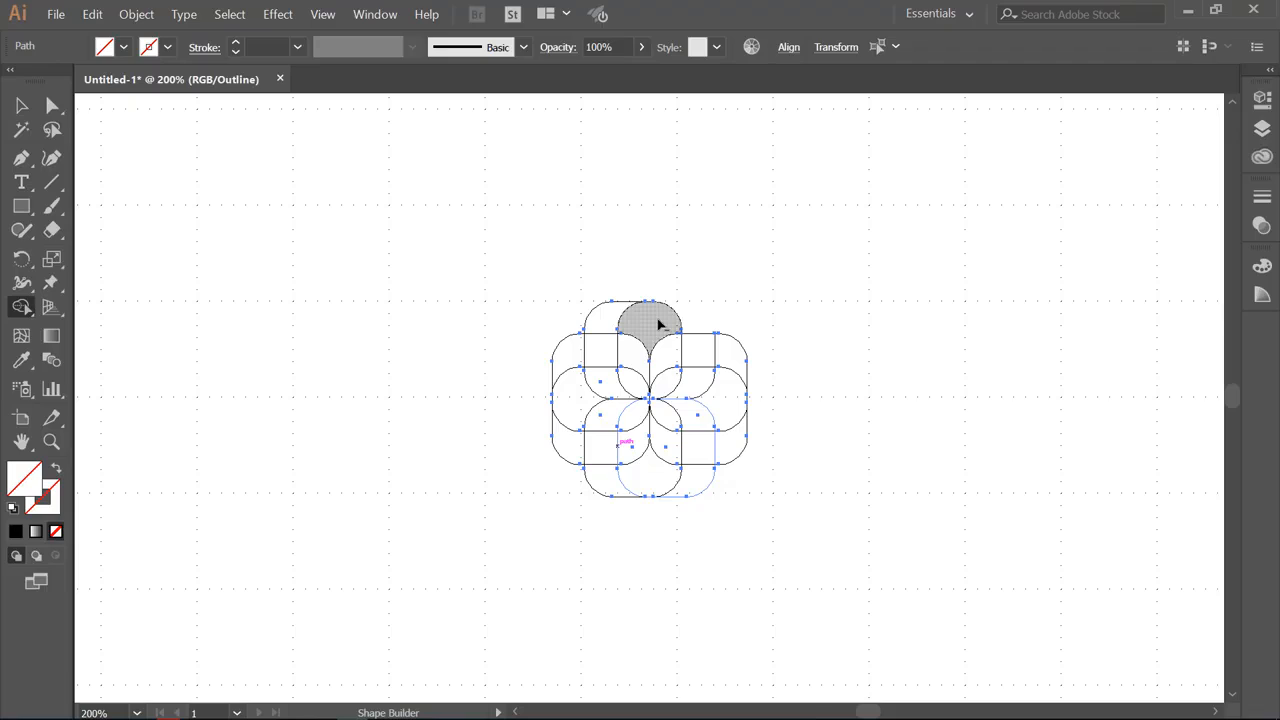
alt+click(727, 349)
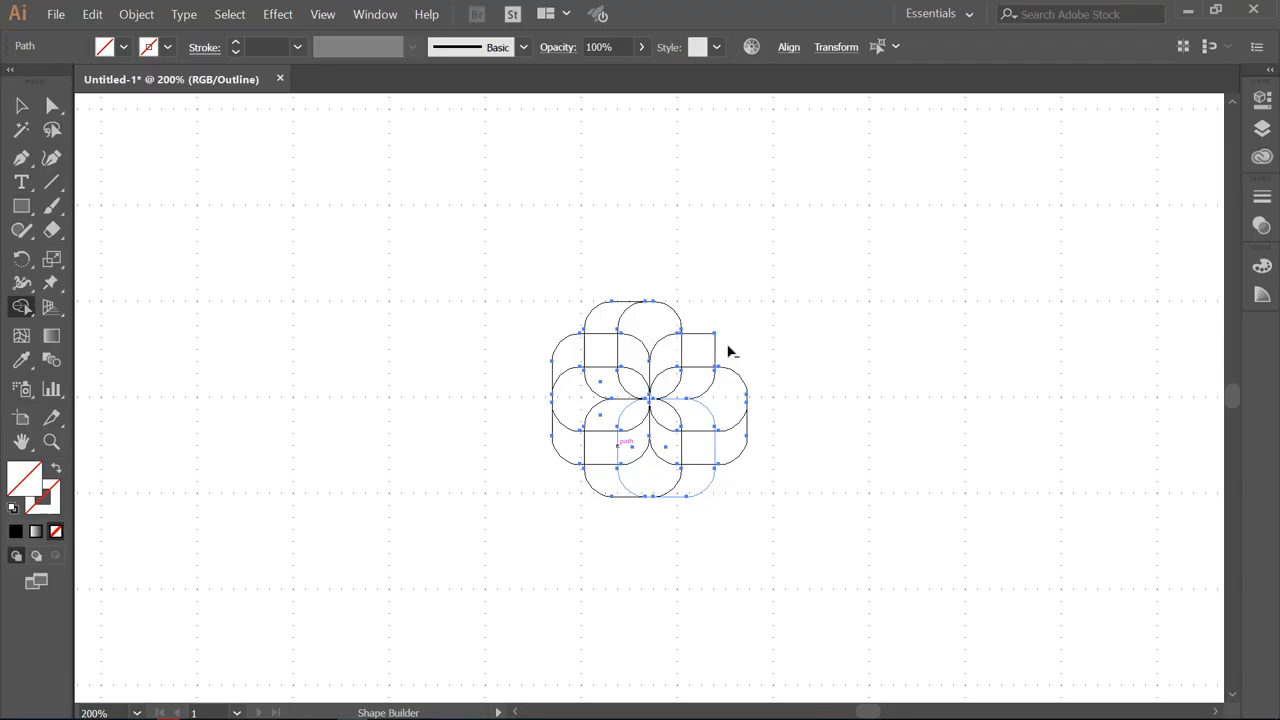
alt+click(733, 446)
alt+click(690, 484)
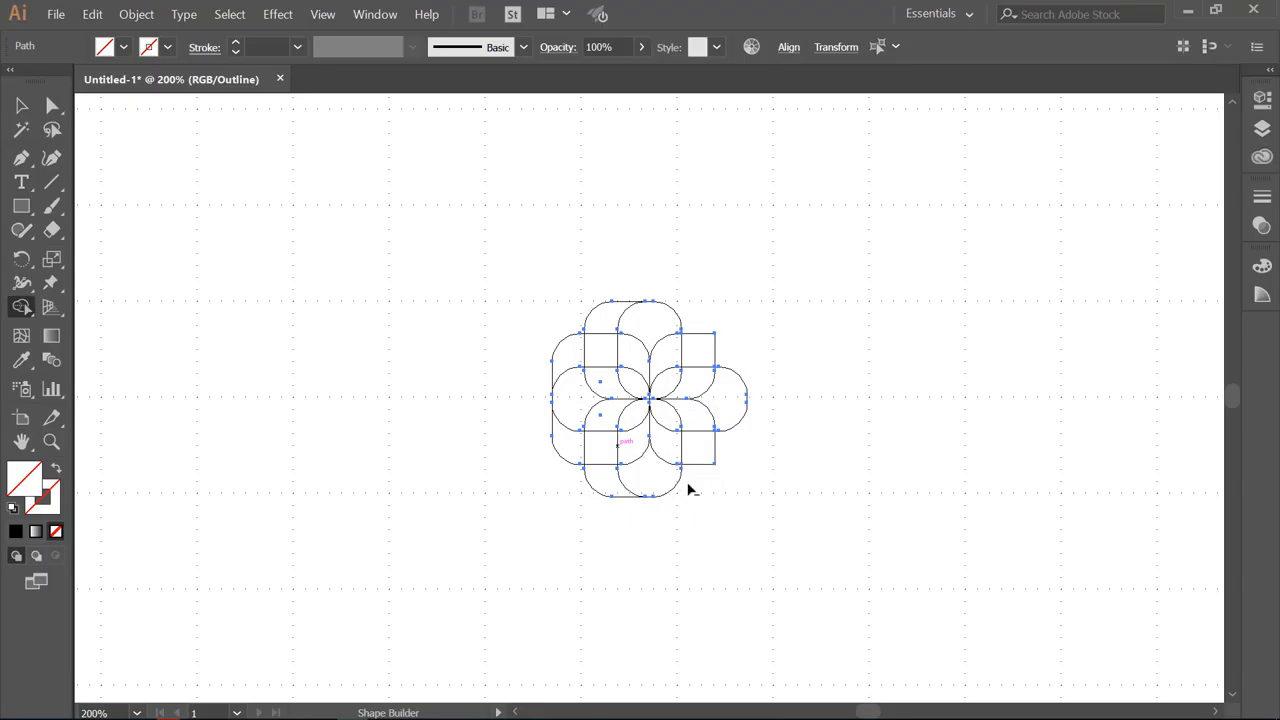
alt+click(598, 483)
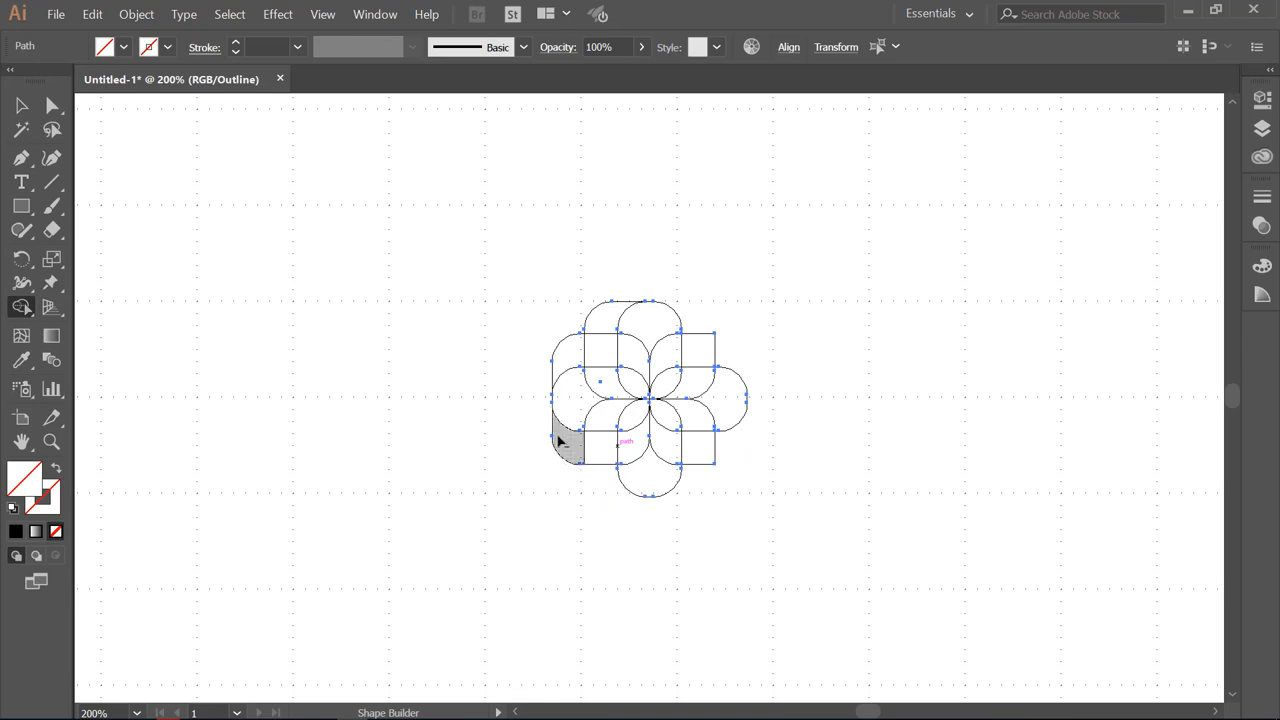
alt+click(560, 362)
alt+click(596, 321)
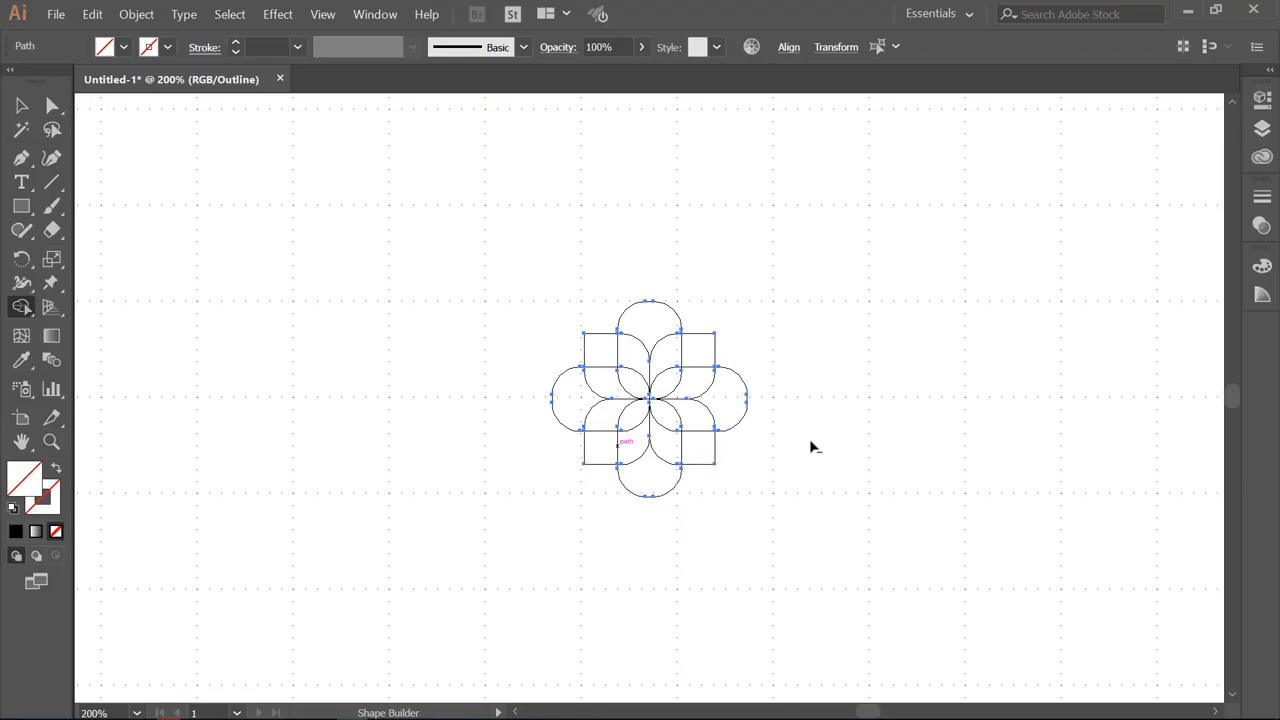
Remove the four rounded outer lobes above, below and on both sides of the motif
alt+click(654, 325)
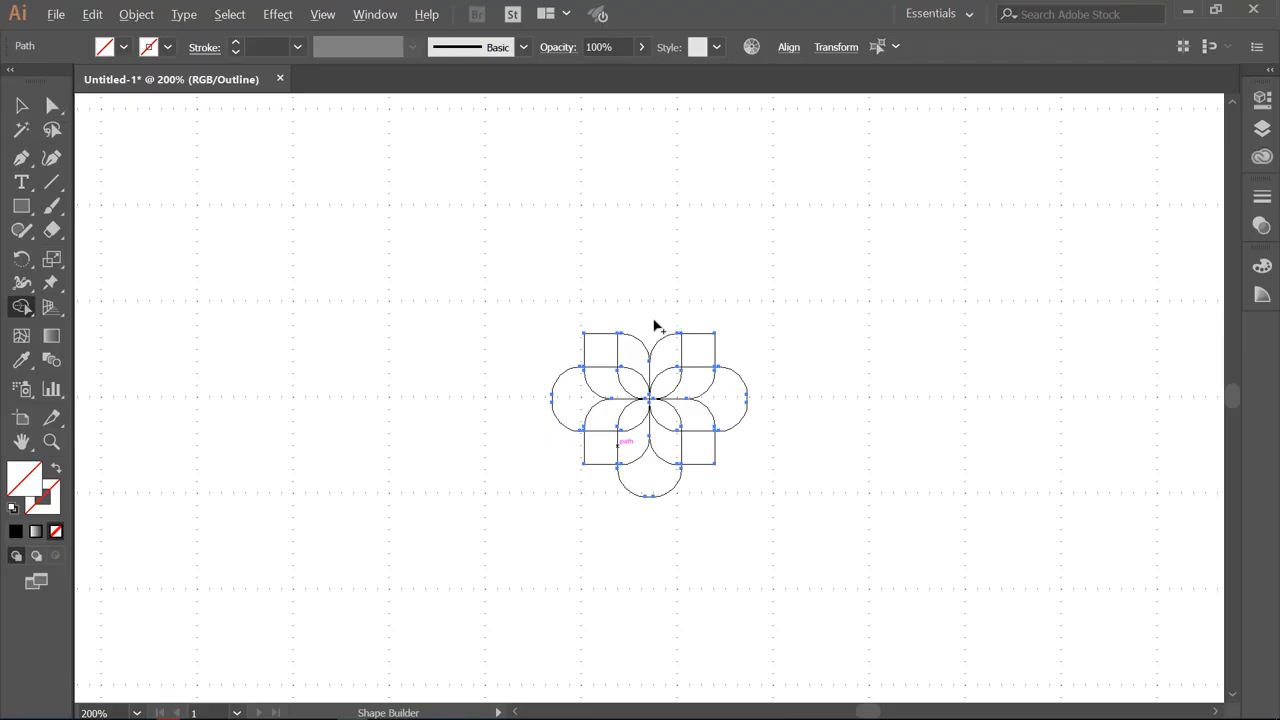
alt+click(724, 398)
alt+click(574, 405)
key(ctrl+z)
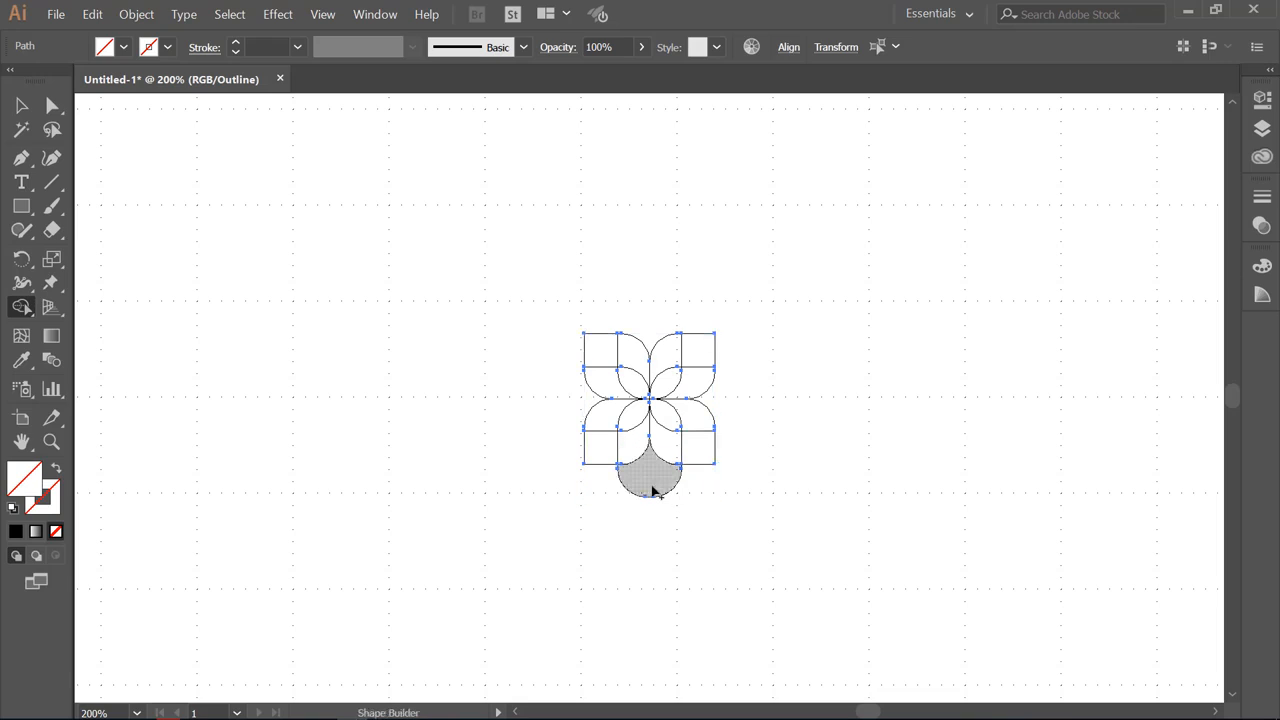
alt+click(652, 490)
Select the whole square petal motif and rotate it 45° clockwise
click(21, 105)
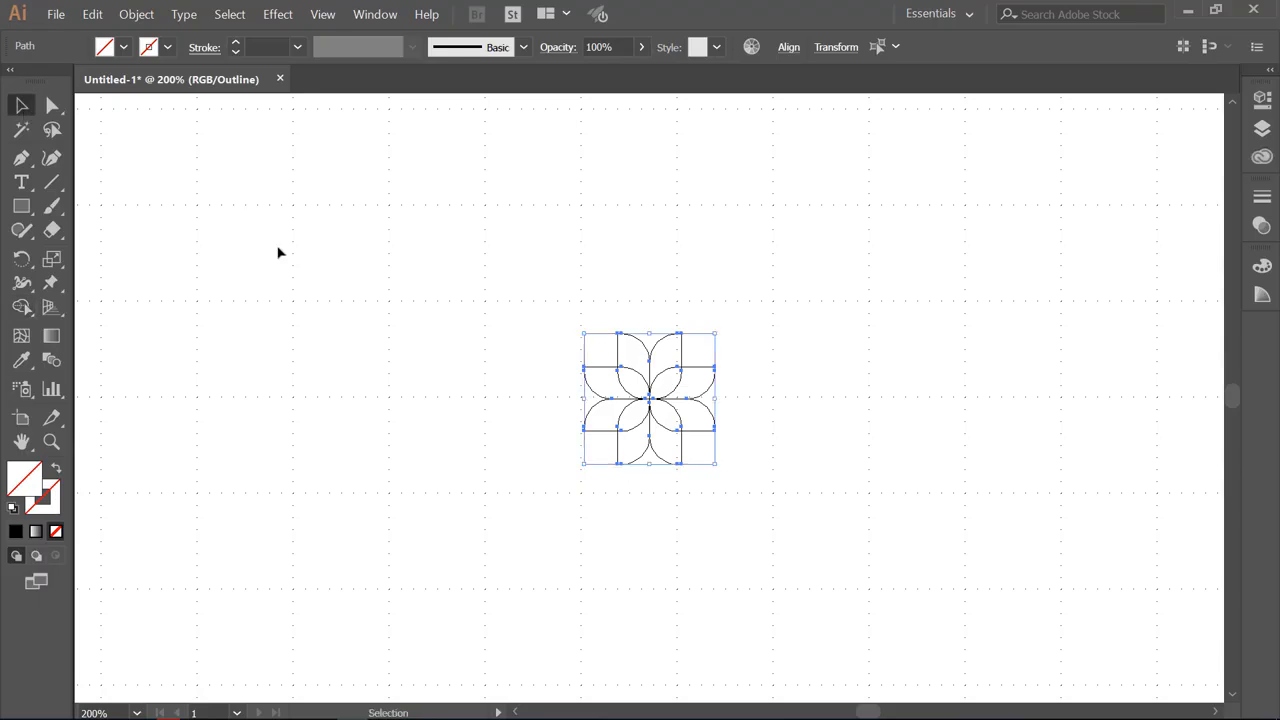
click(285, 254)
drag(494, 289, 771, 576)
drag(720, 330, 736, 410)
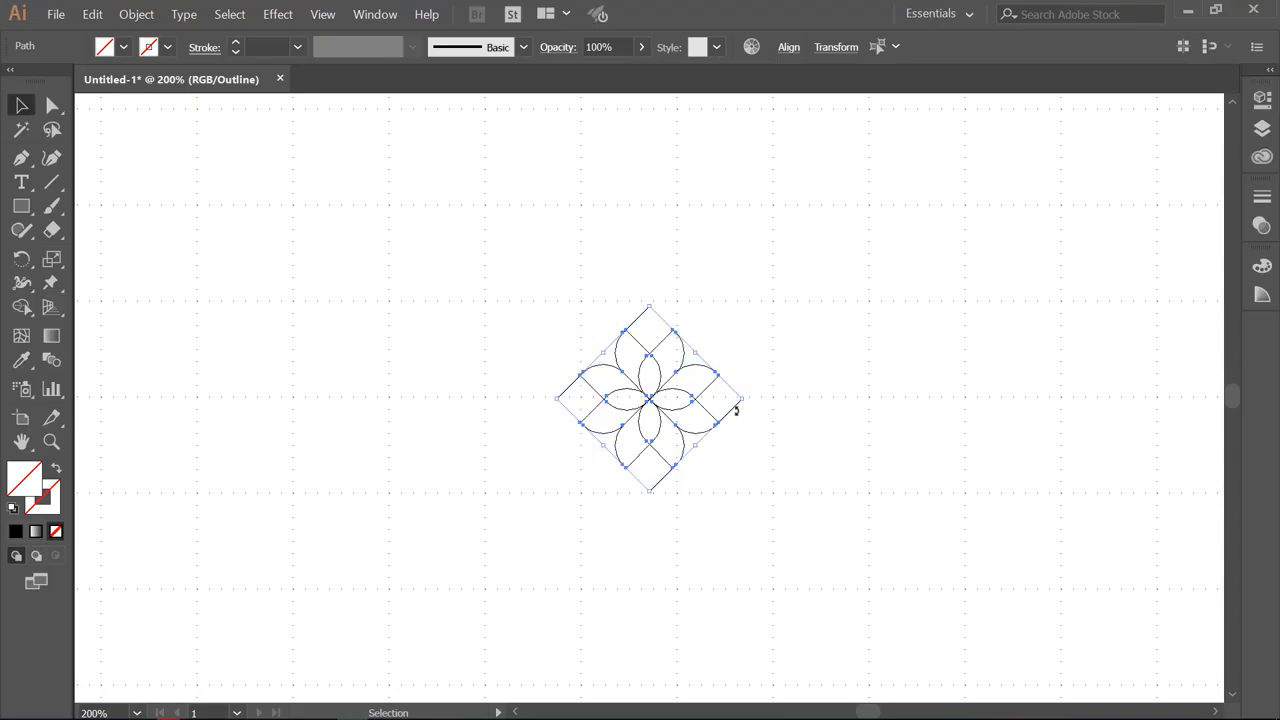
Enlarge the diamond motif from its centre to about three grid cells wide and overlay a copy rotated 45° clockwise
click(790, 417)
drag(810, 528, 491, 276)
drag(745, 400, 811, 417)
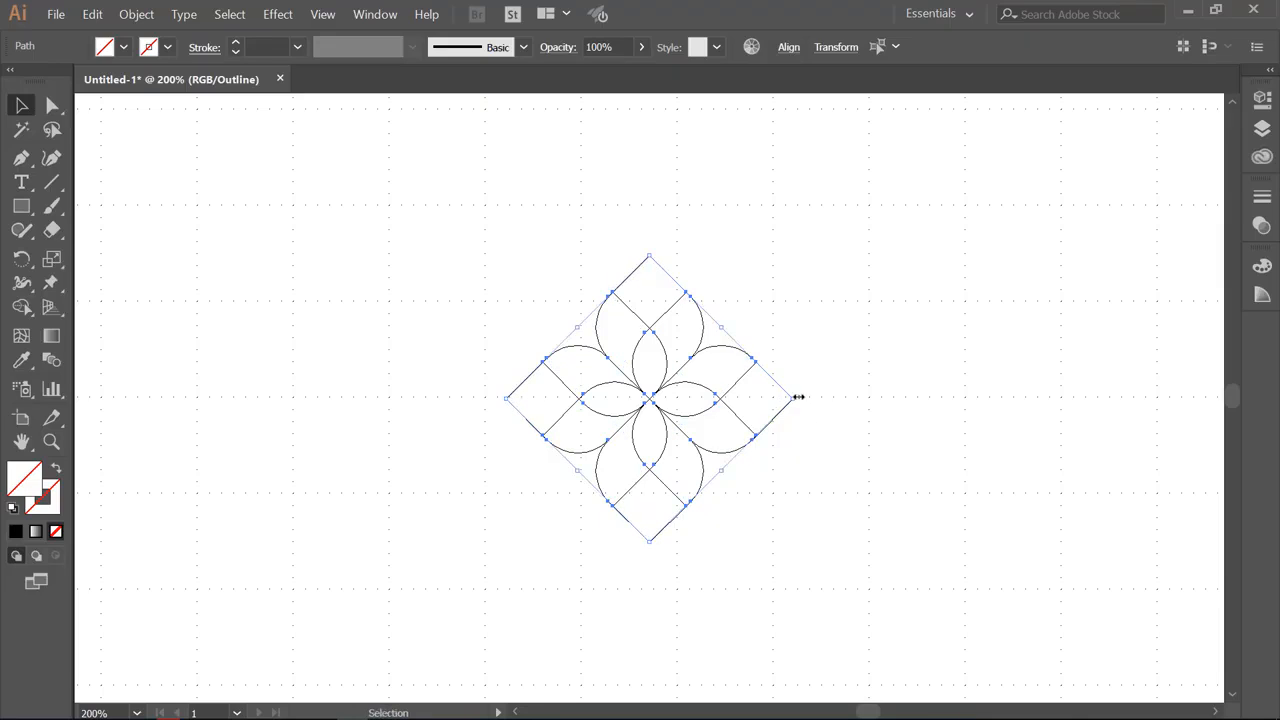
drag(798, 398, 779, 470)
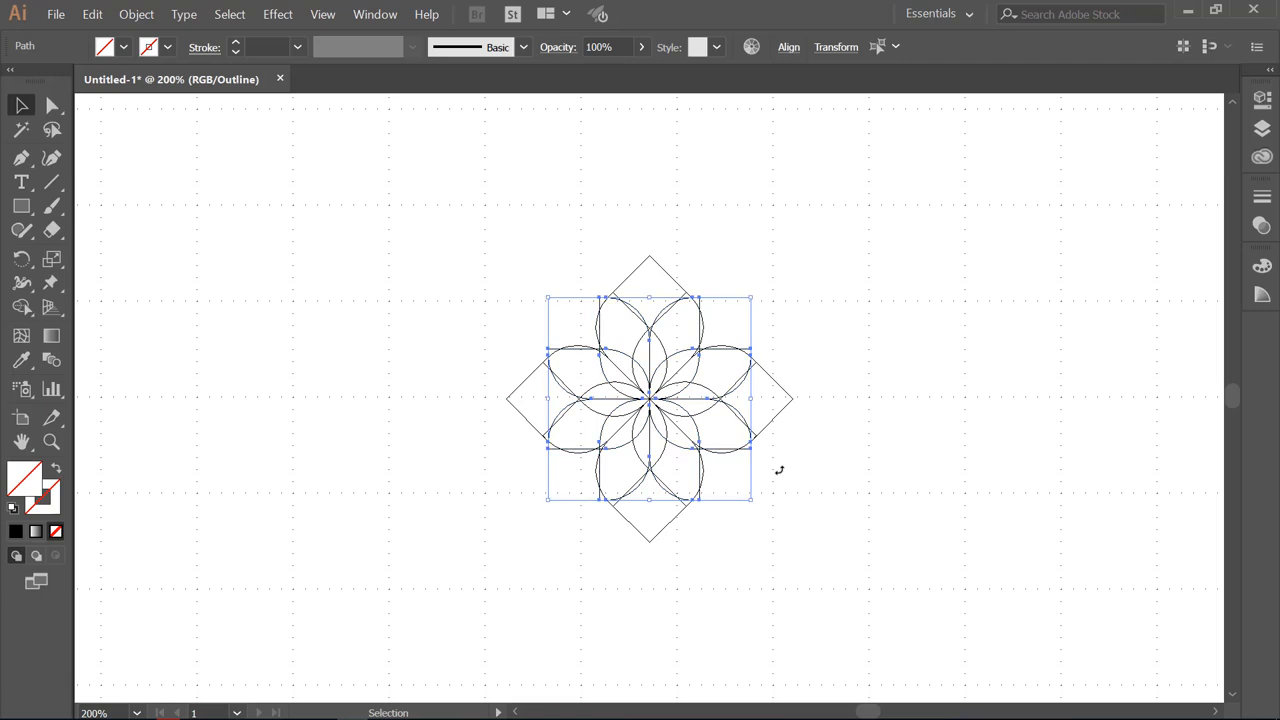
click(860, 400)
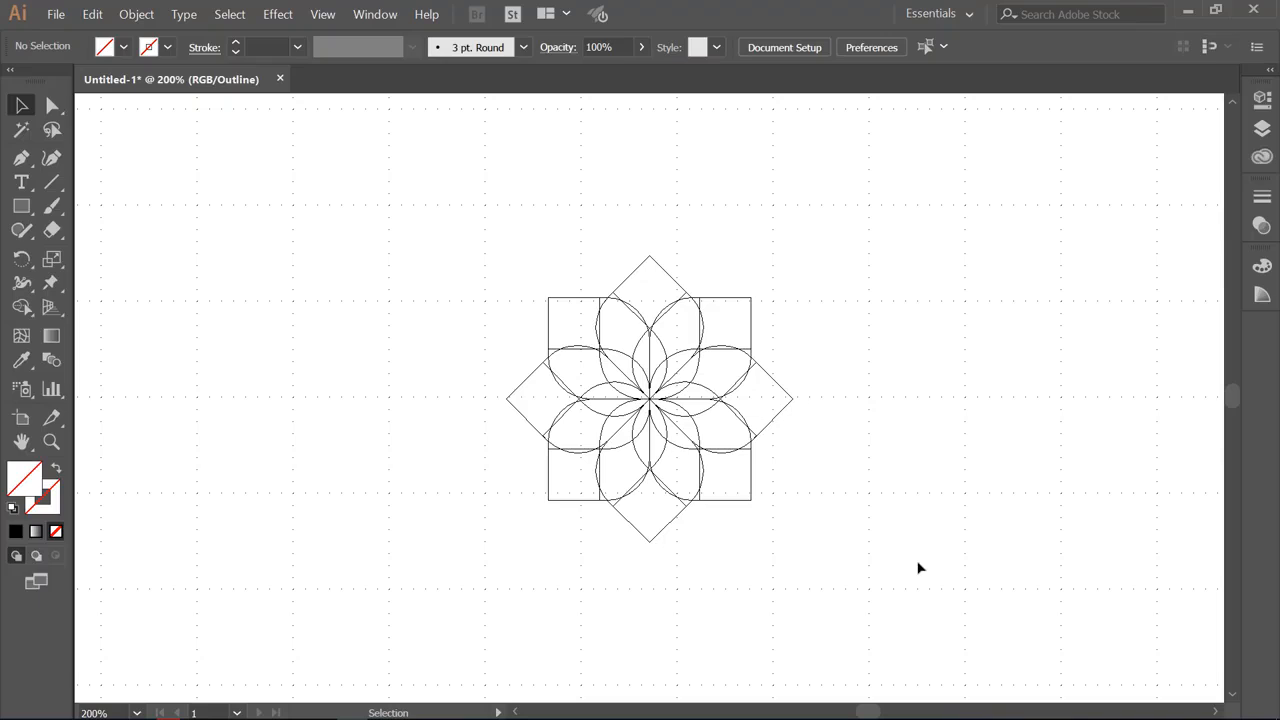
Remove the eight outer square corners and the small slivers at the petal tips of the combined motif with Shape Builder
drag(919, 568, 443, 235)
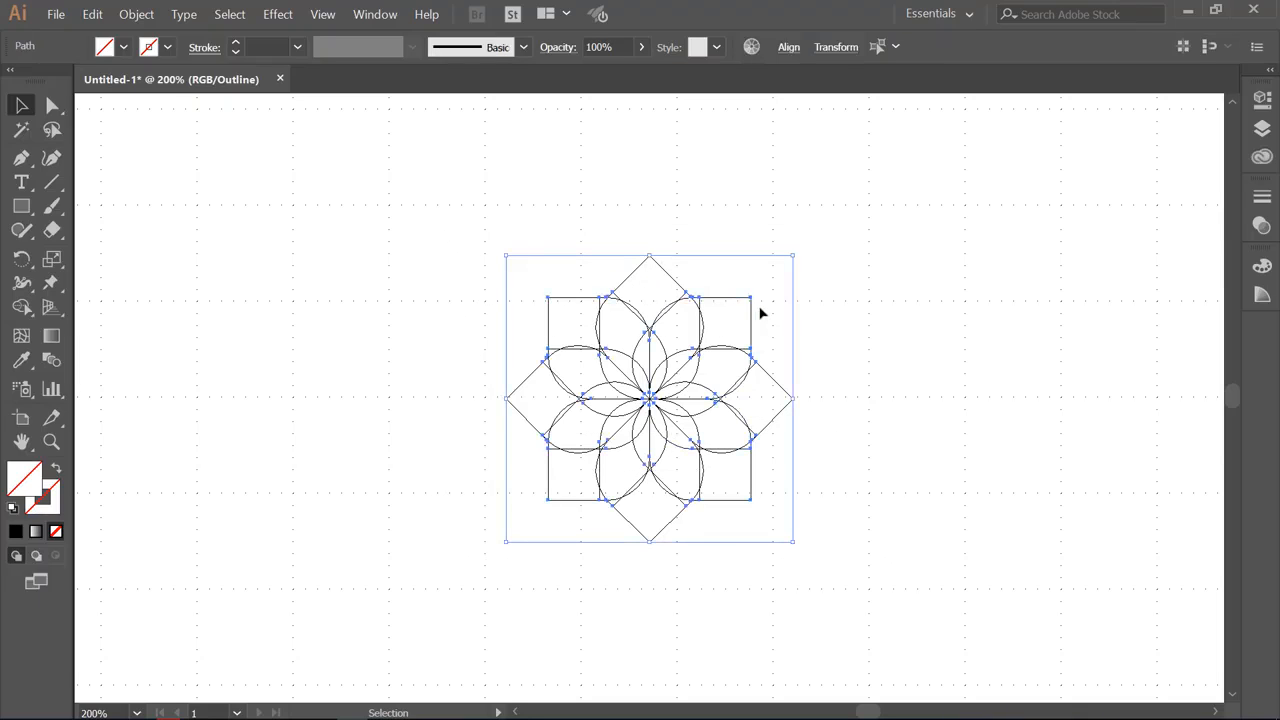
key(a)
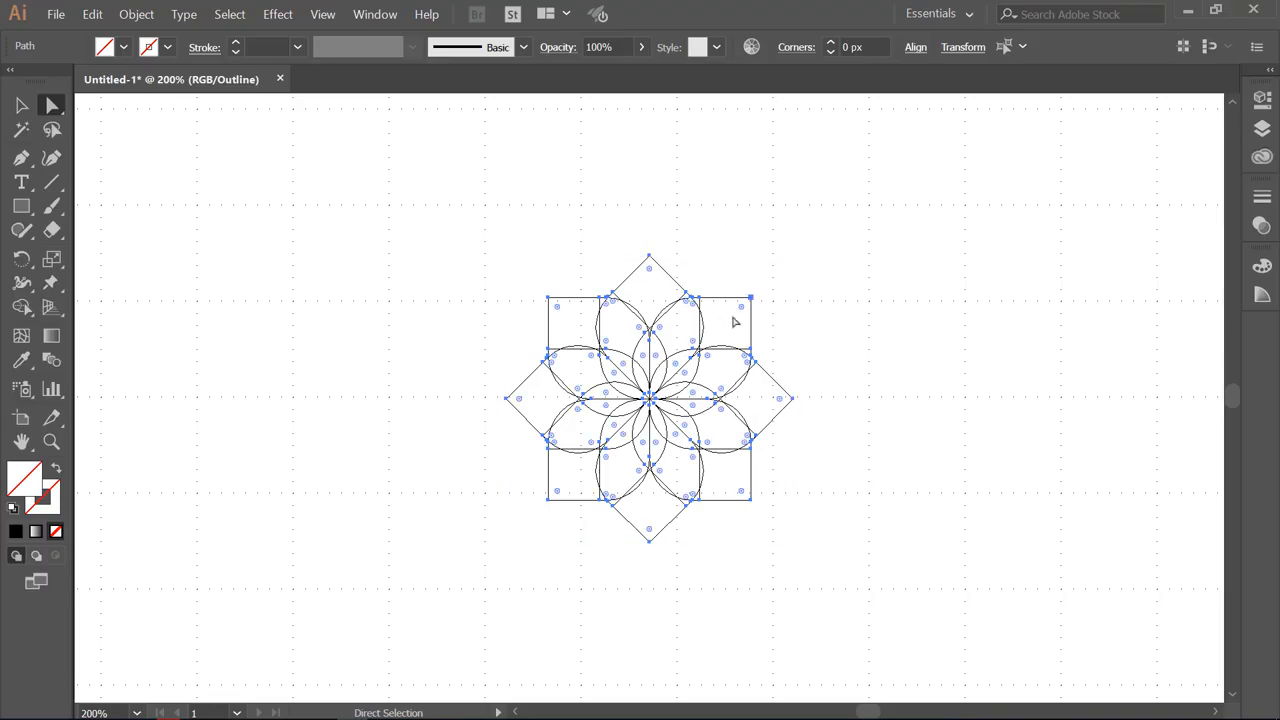
key(shift+m)
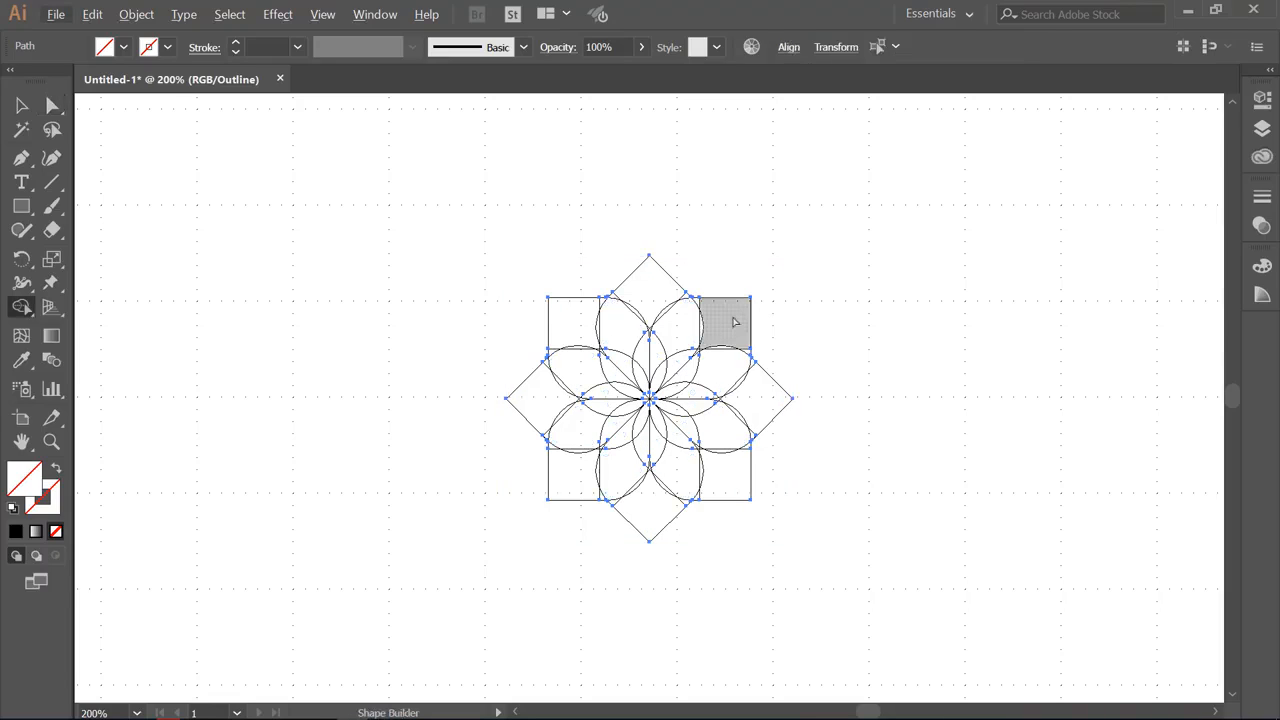
key(alt)
alt+click(733, 318)
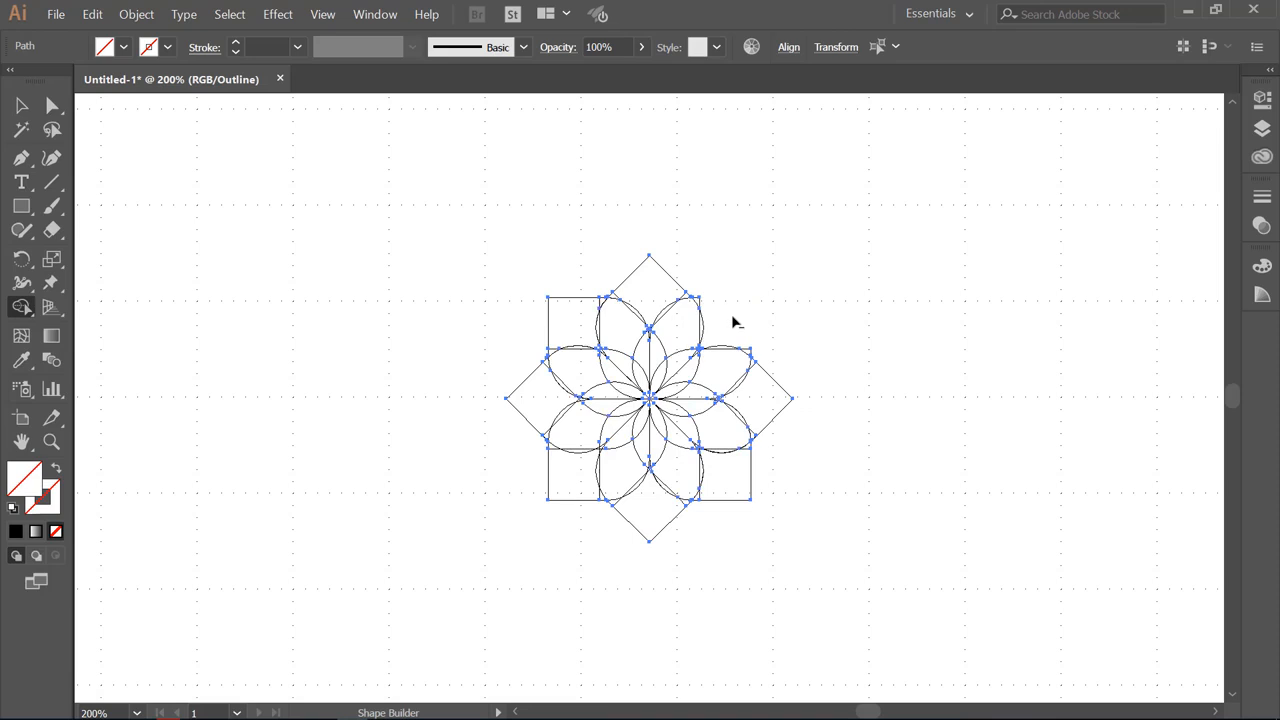
alt+click(652, 283)
alt+click(561, 312)
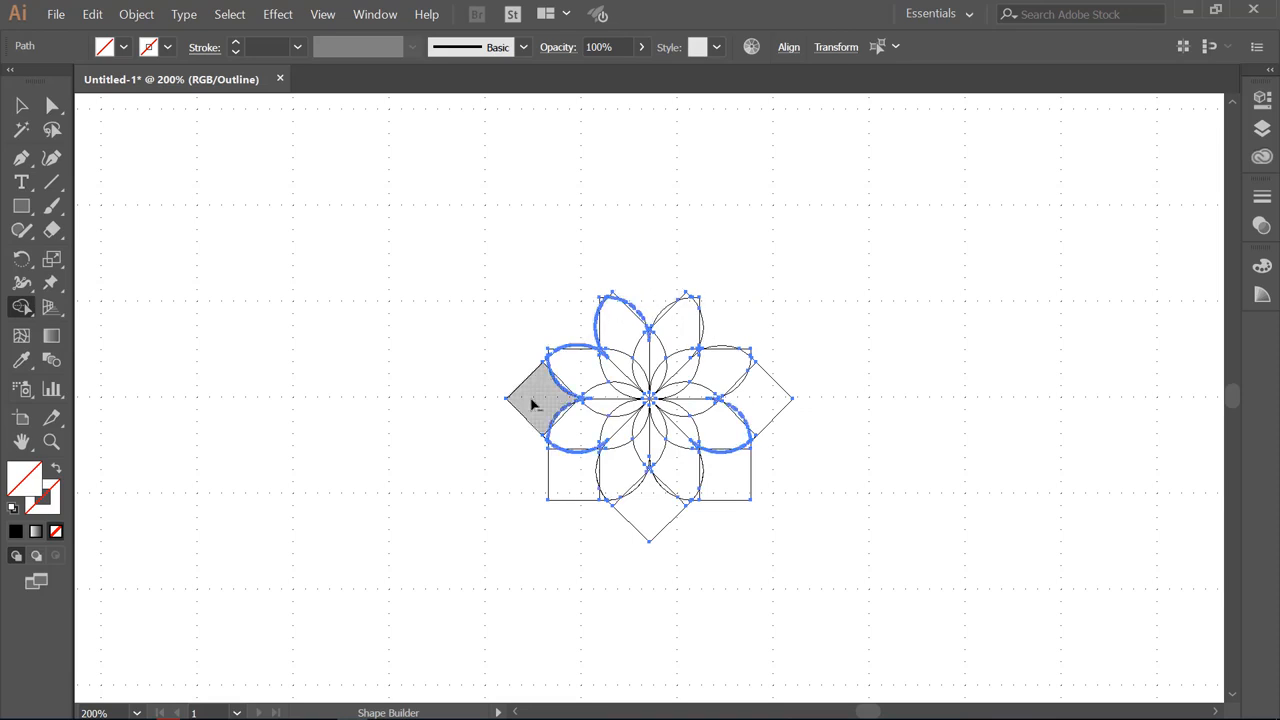
alt+click(531, 403)
alt+click(565, 490)
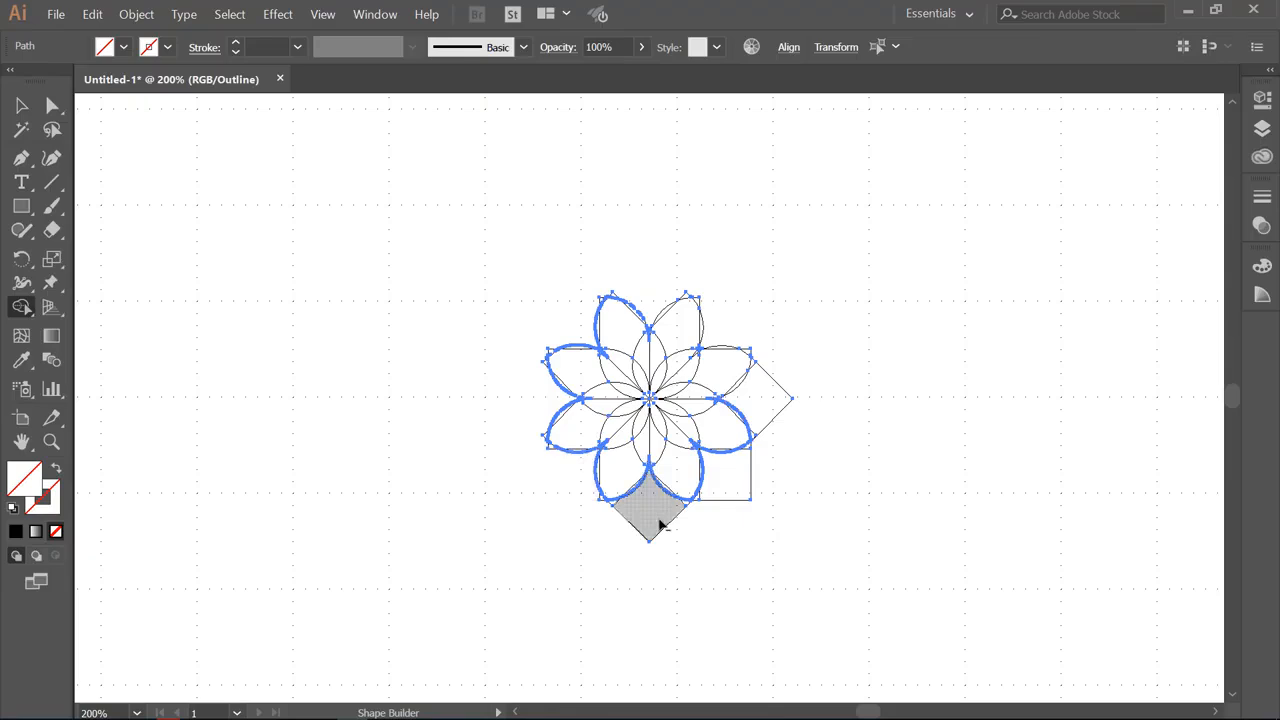
alt+click(661, 524)
alt+click(742, 492)
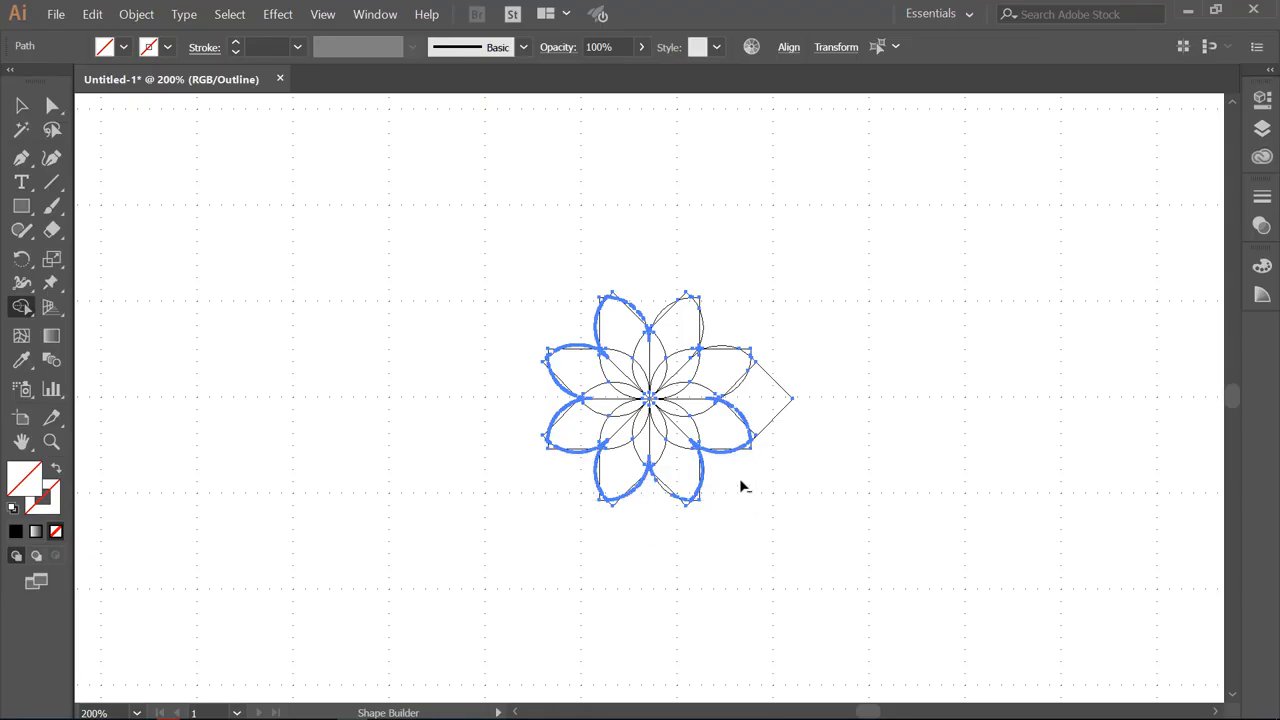
alt+click(753, 387)
alt+click(686, 506)
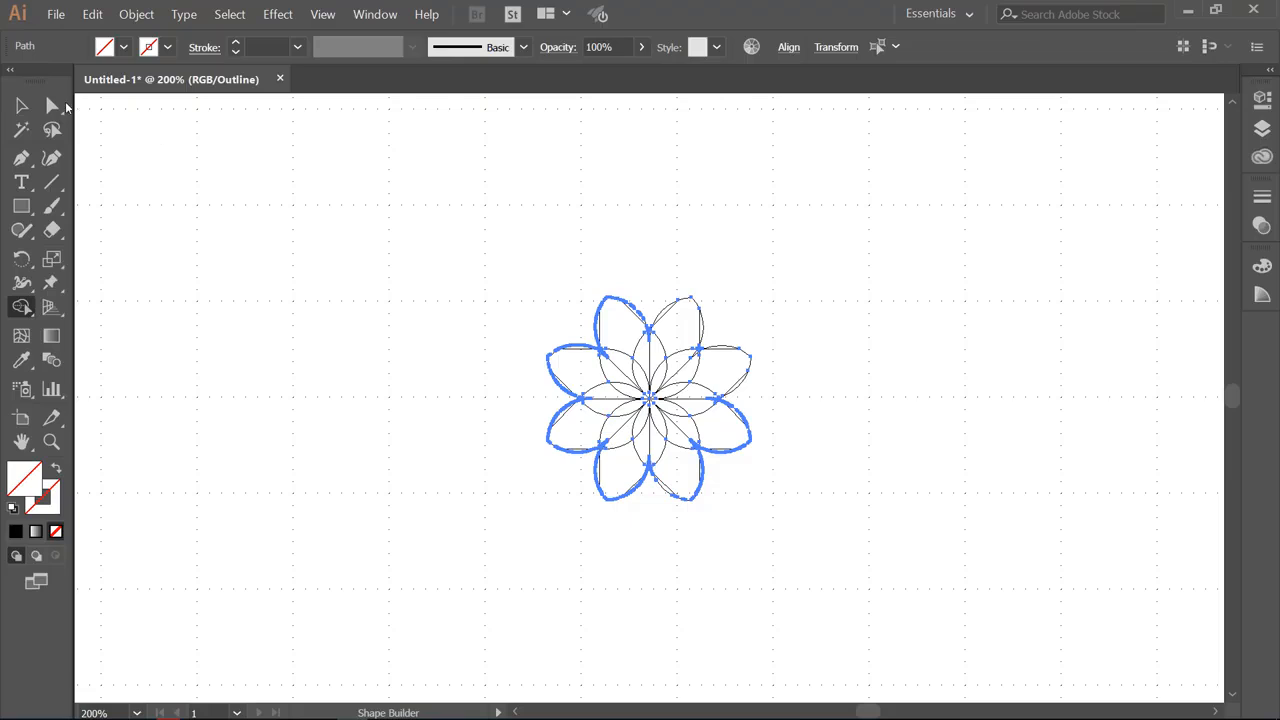
Fill the whole flower motif with the orange radial gradient swatch and switch from outline view to preview
click(24, 107)
click(441, 368)
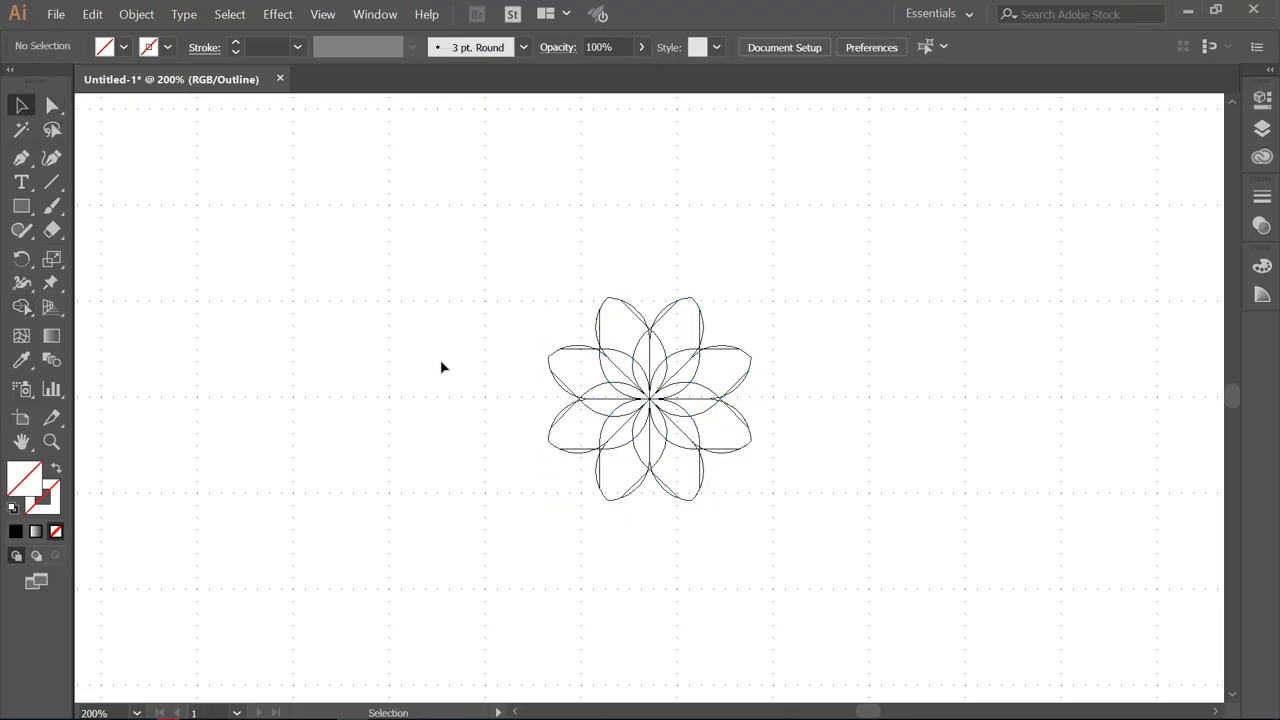
drag(472, 248, 824, 527)
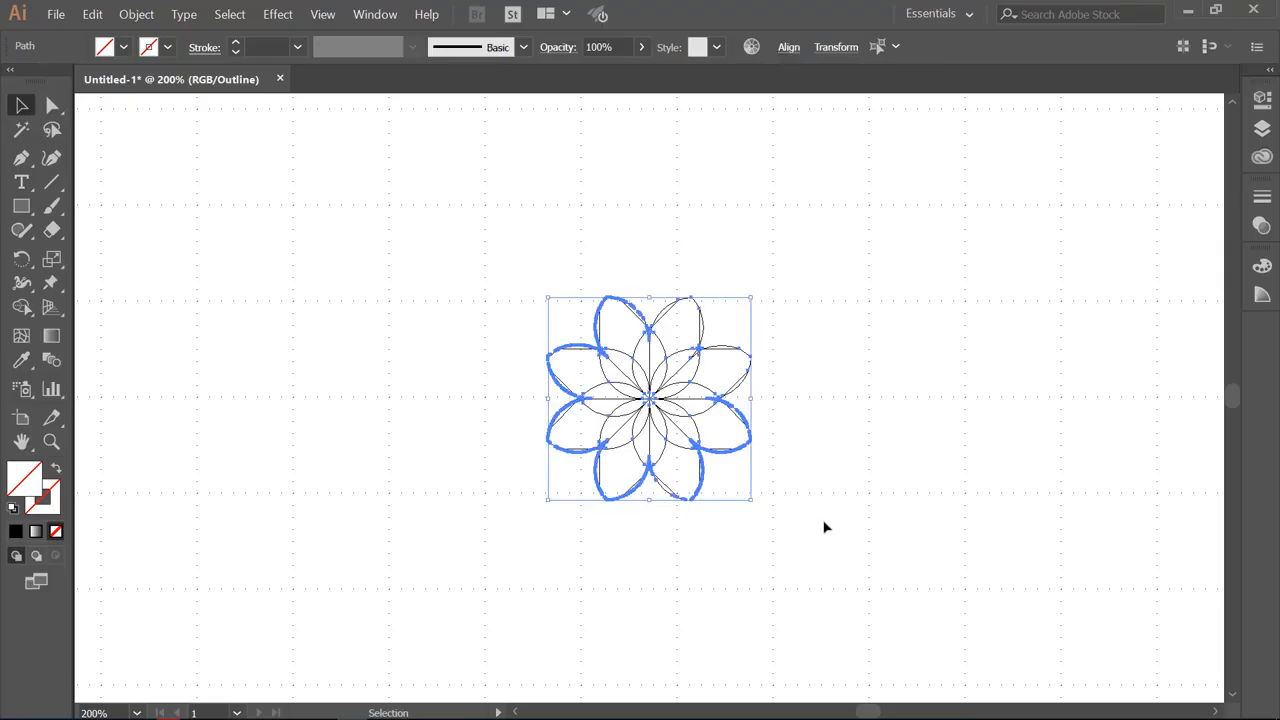
click(127, 51)
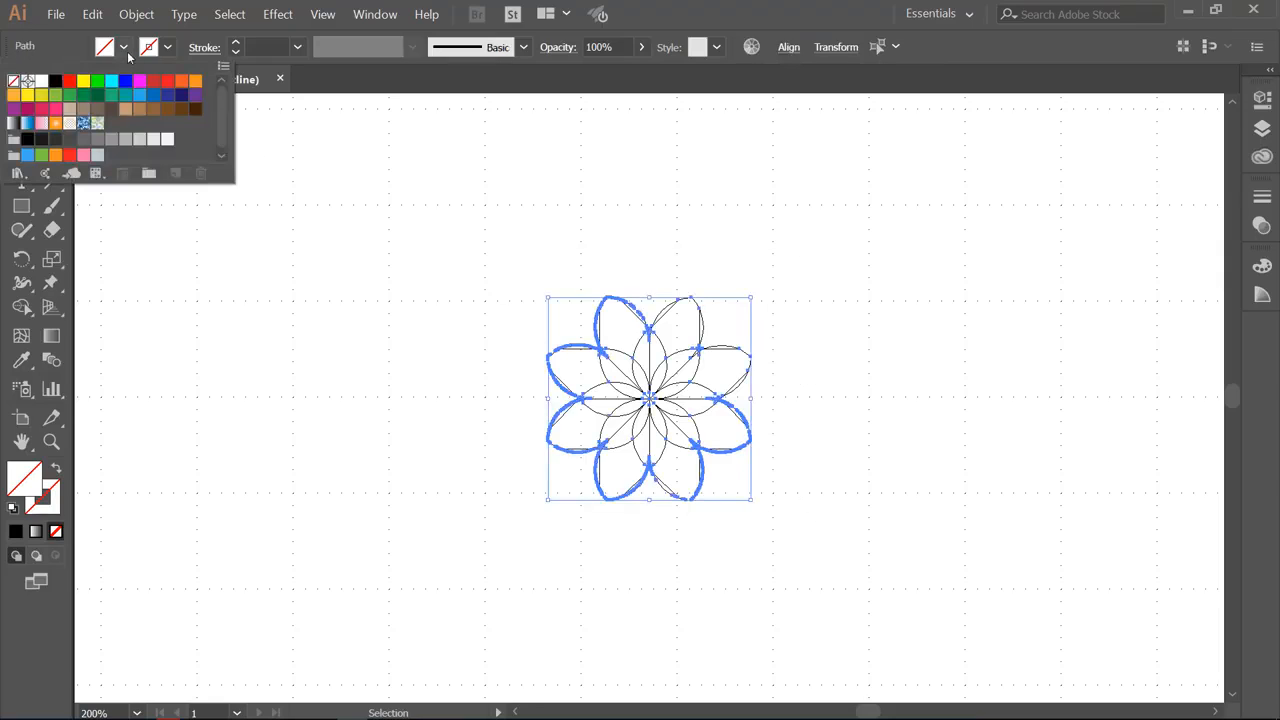
click(59, 126)
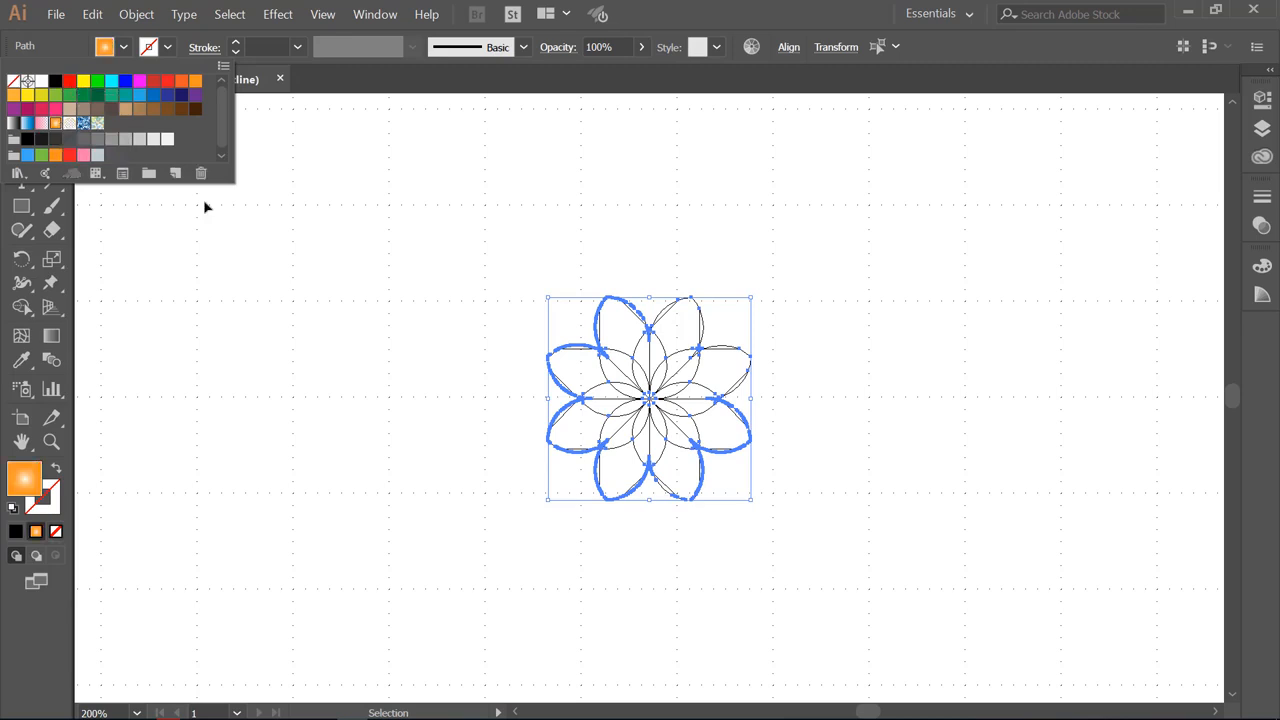
click(314, 276)
click(314, 276)
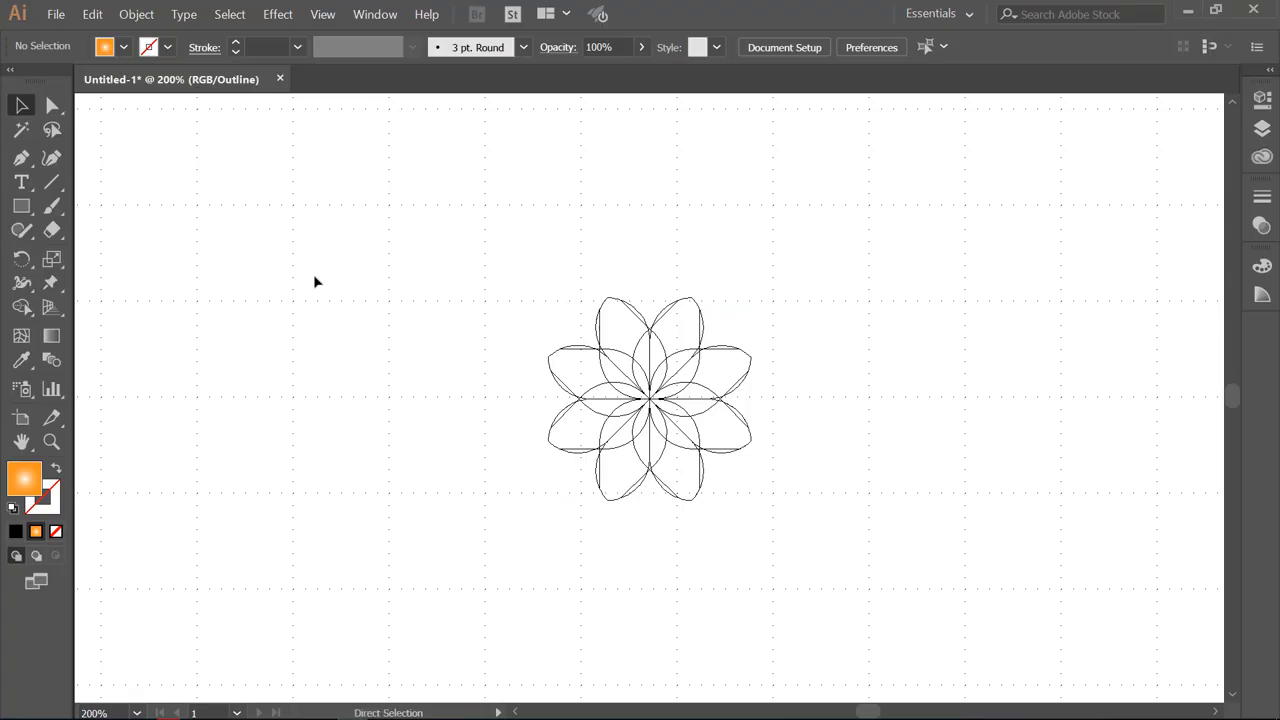
key(ctrl+y)
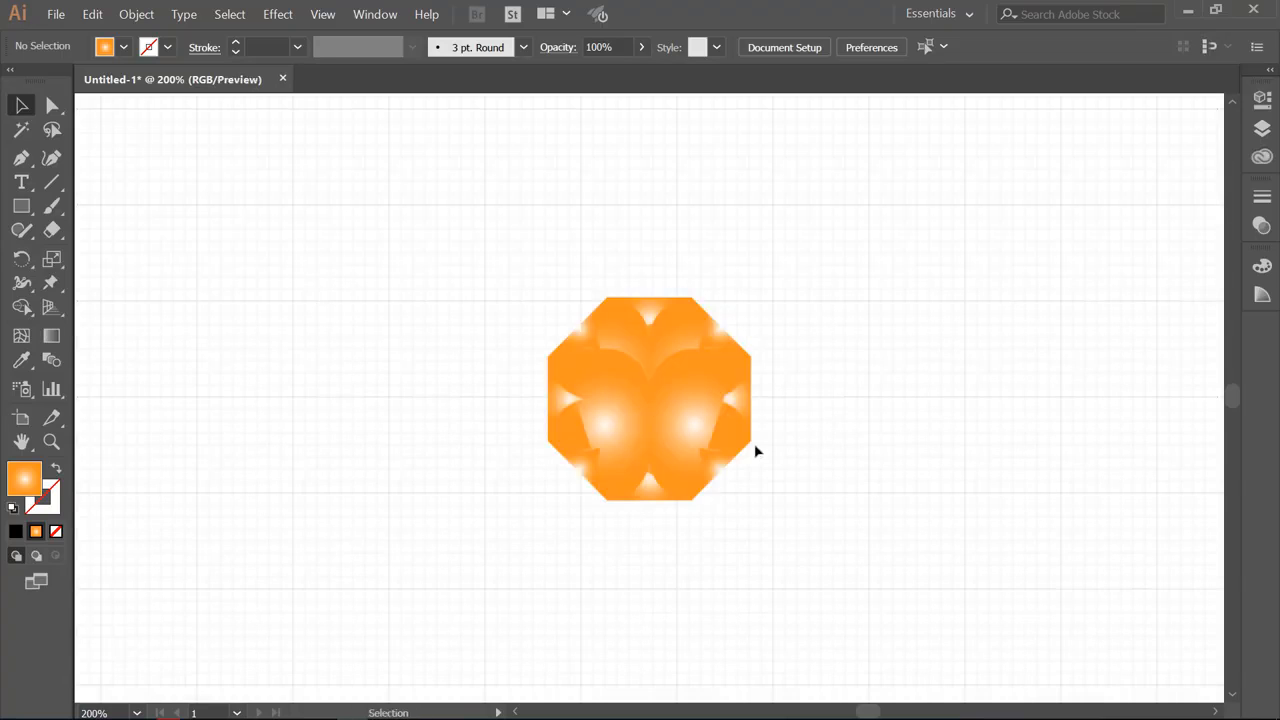
Remove the eight filled gaps between the outer petals of the octagonal motif with Shape Builder, then deselect the artwork
drag(801, 508, 465, 251)
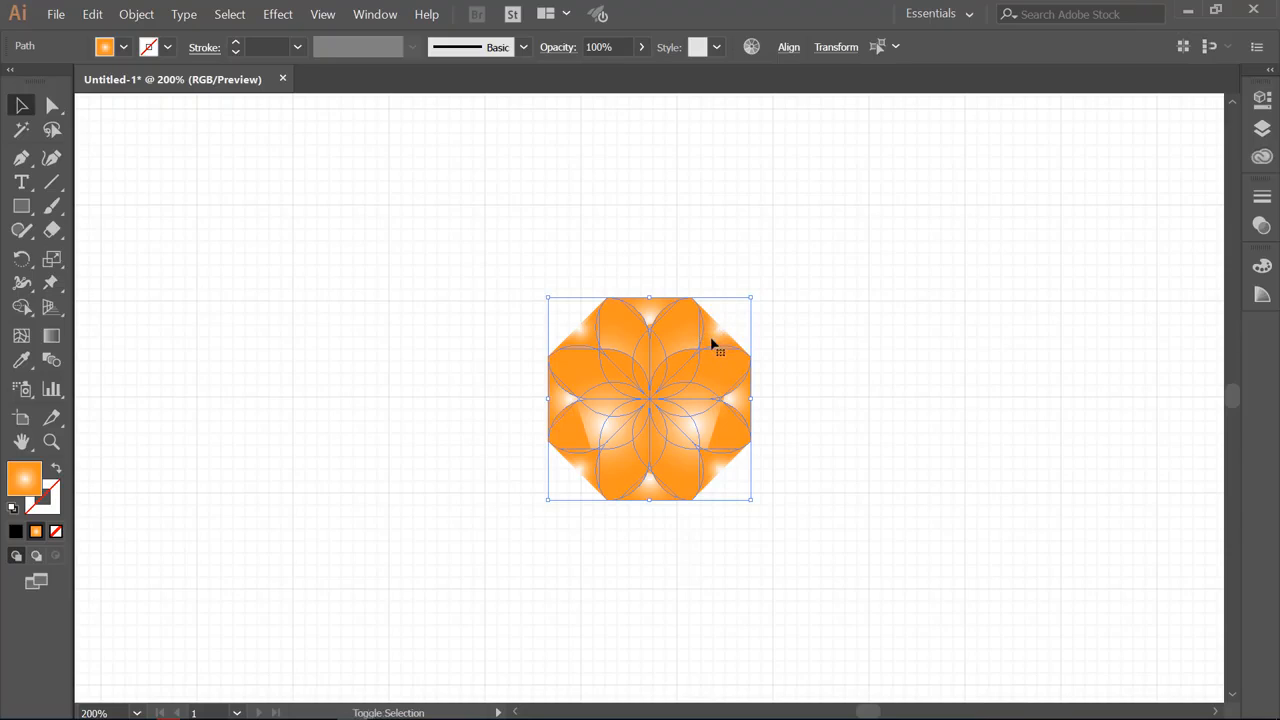
key(shift+m)
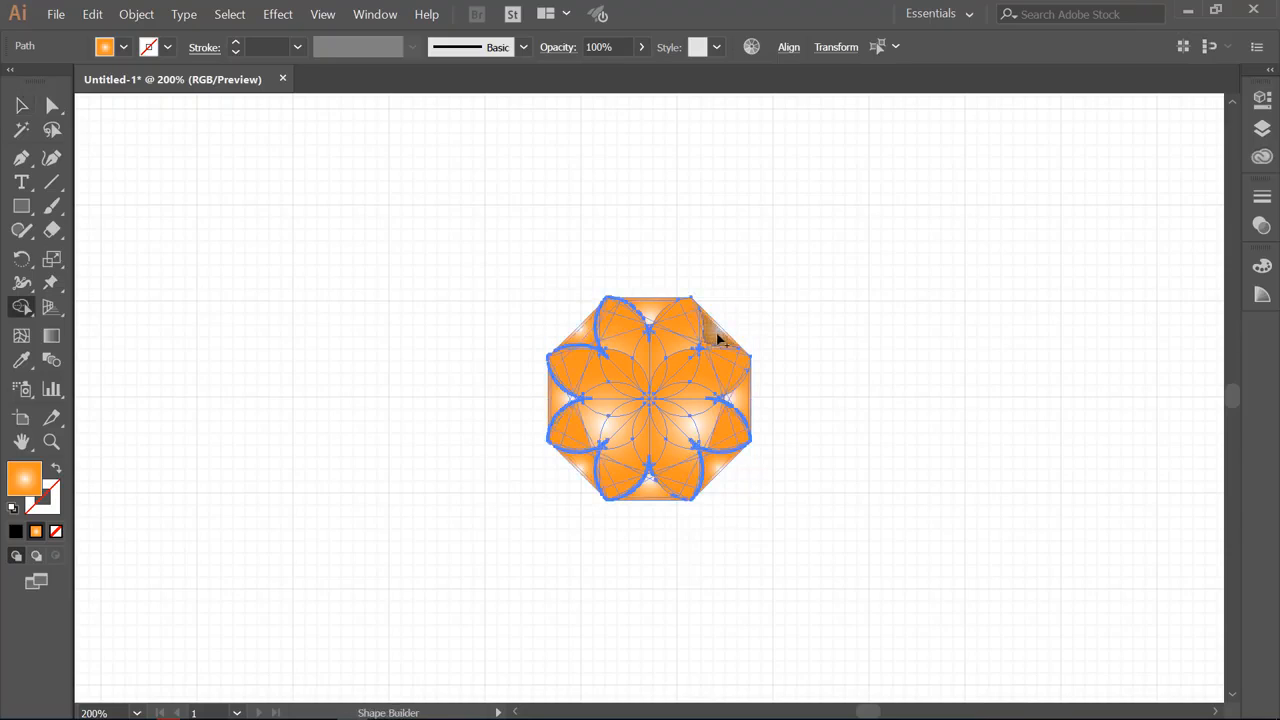
alt+click(716, 340)
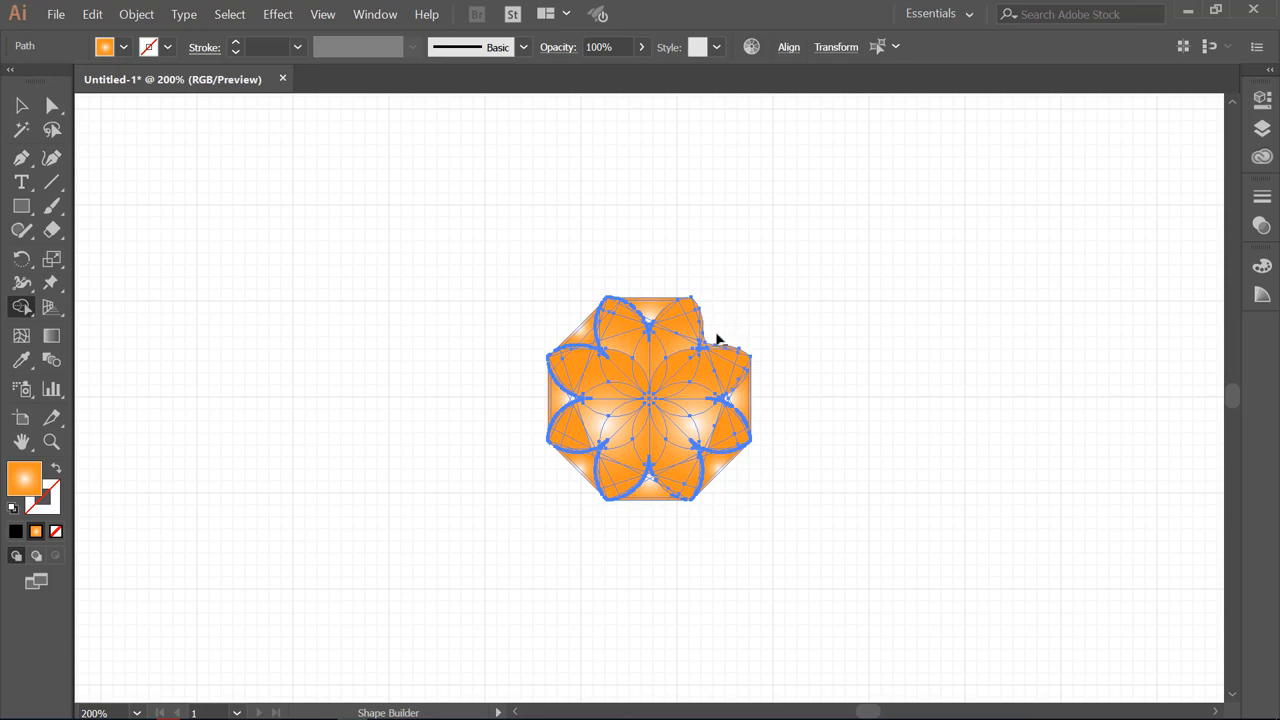
alt+click(747, 393)
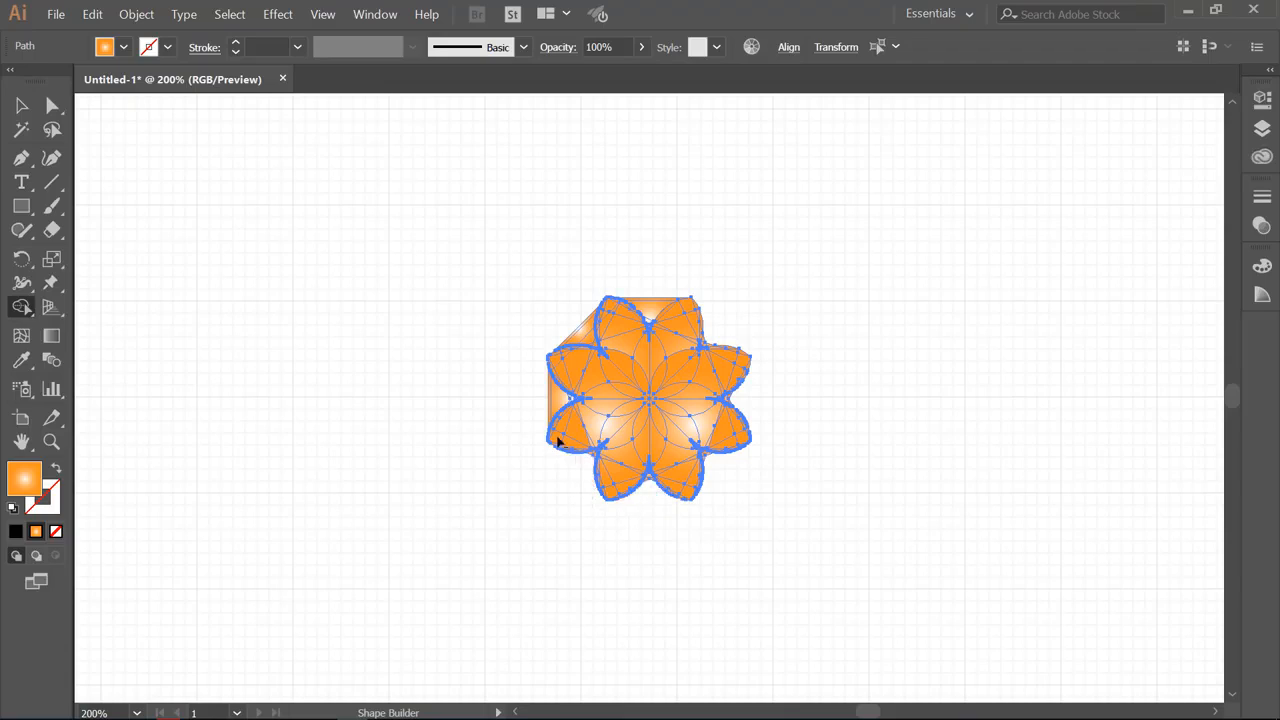
drag(567, 397, 555, 397)
alt+click(586, 334)
drag(650, 287, 650, 322)
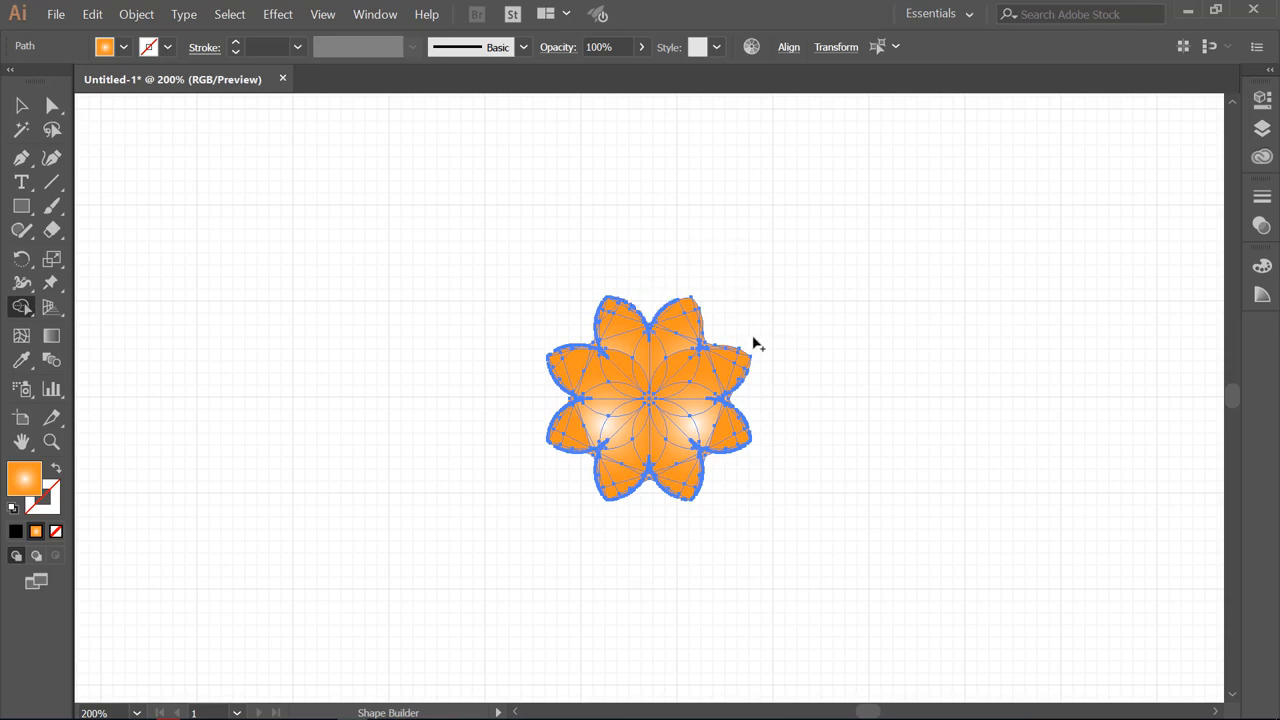
click(23, 107)
click(272, 253)
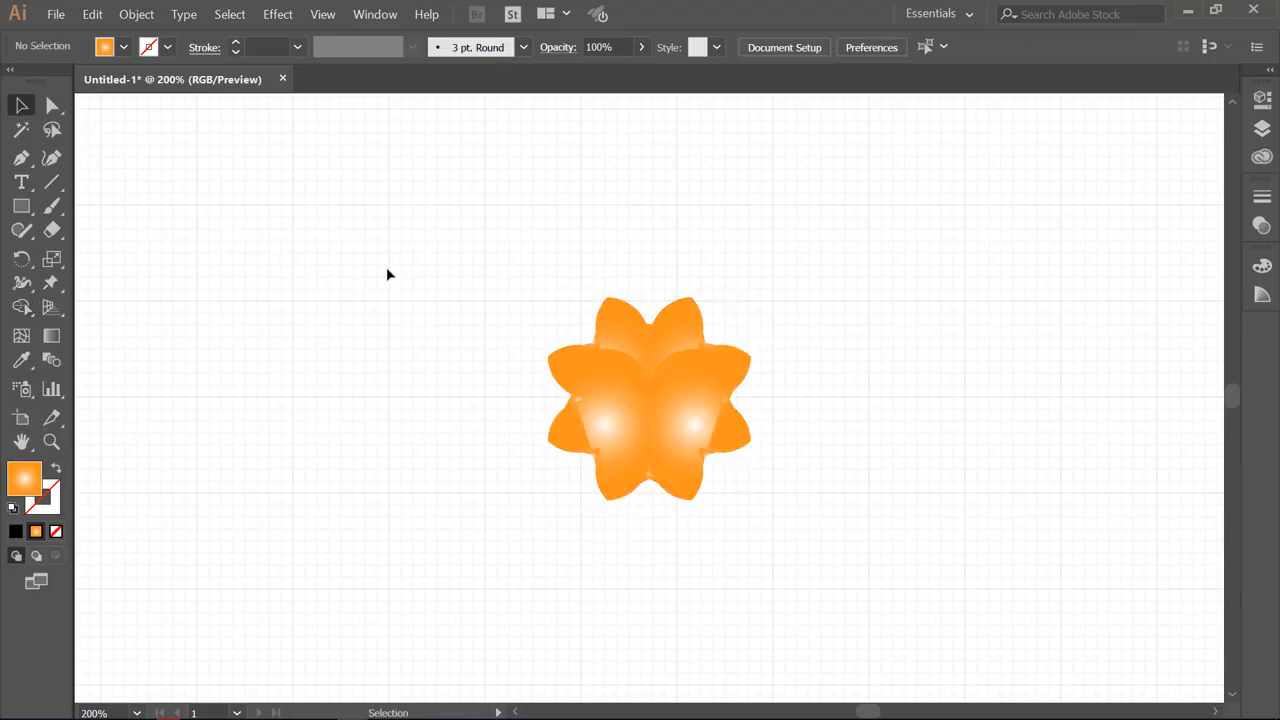
Give the whole flower a 0.25 pt black stroke with no fill and keep all its paths selected
drag(463, 287, 788, 526)
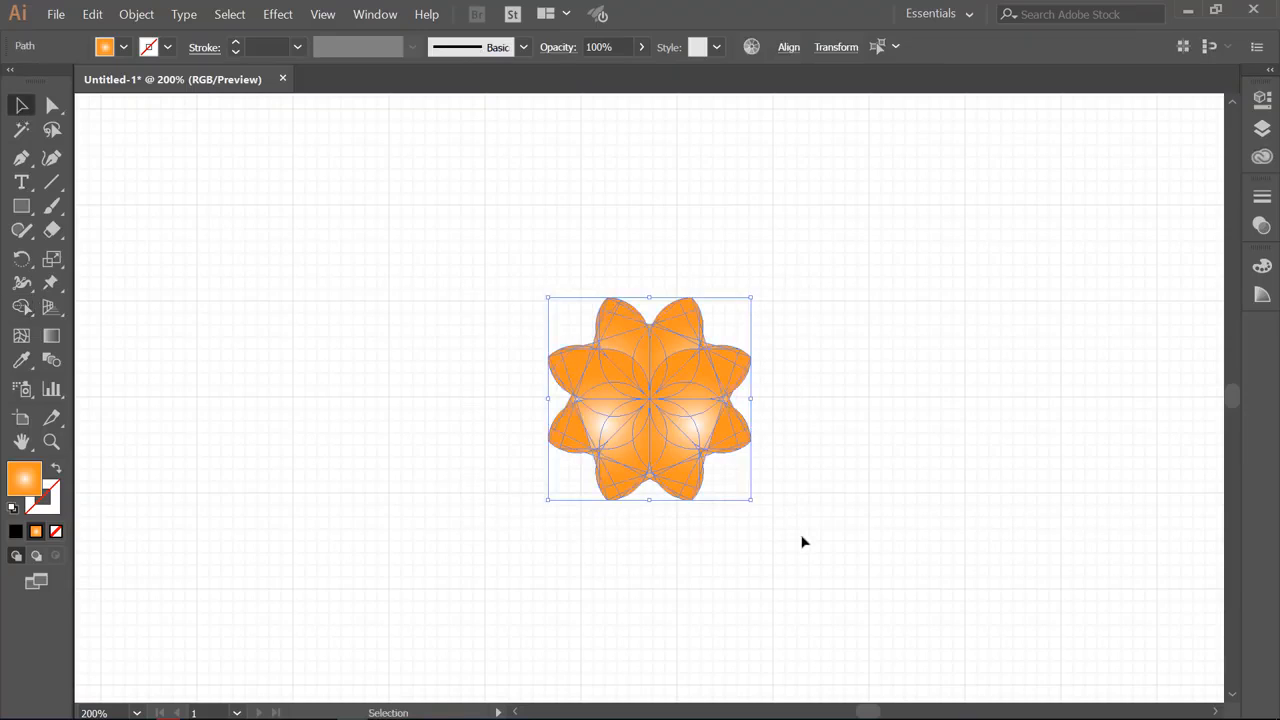
click(234, 44)
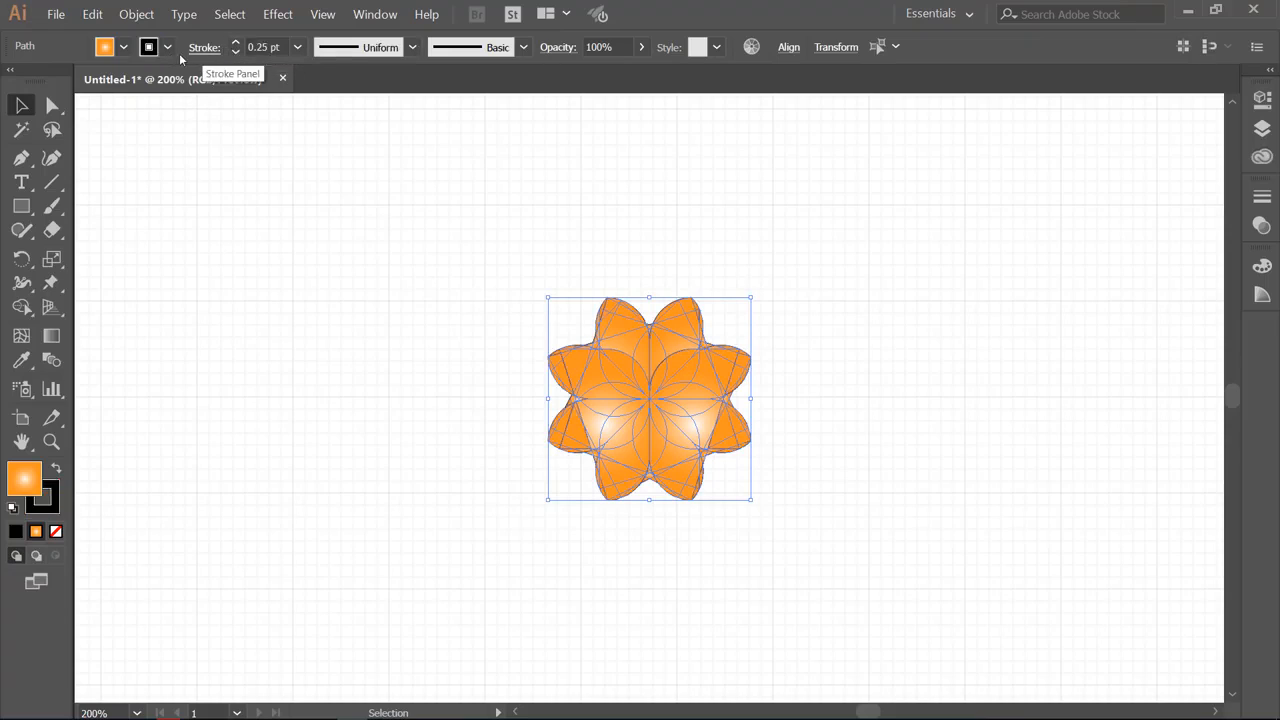
click(123, 47)
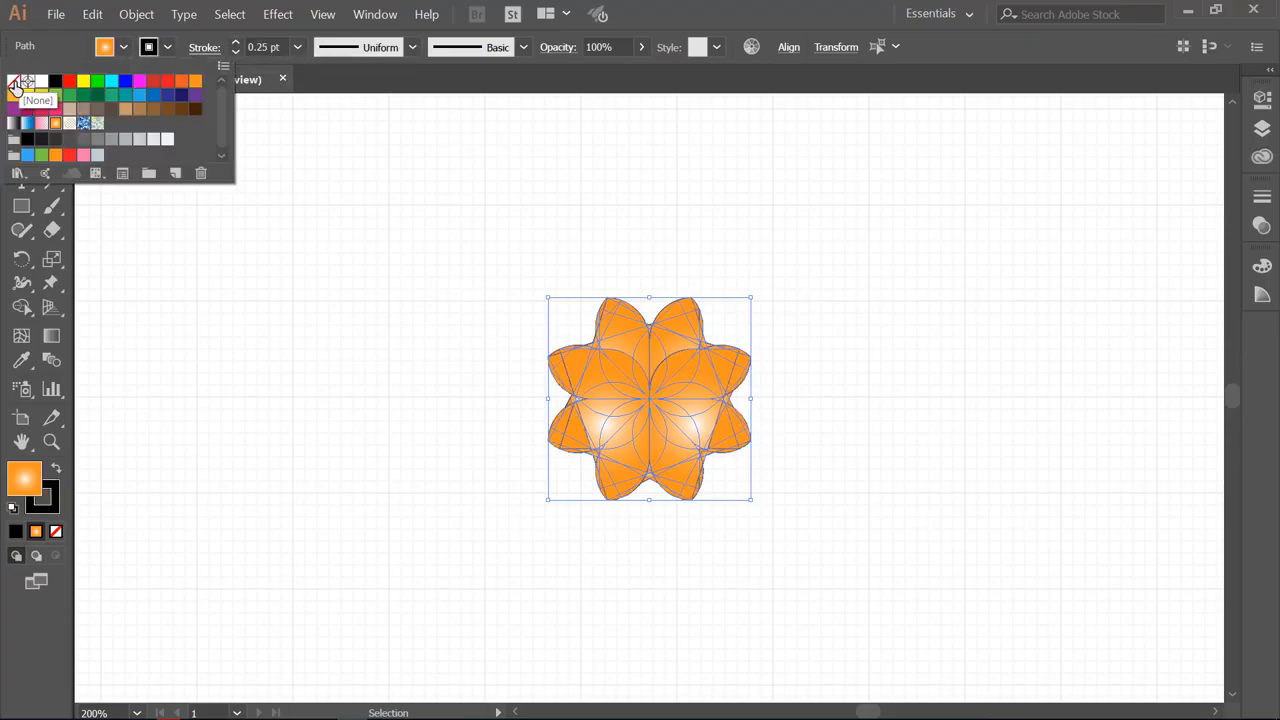
click(14, 80)
click(285, 328)
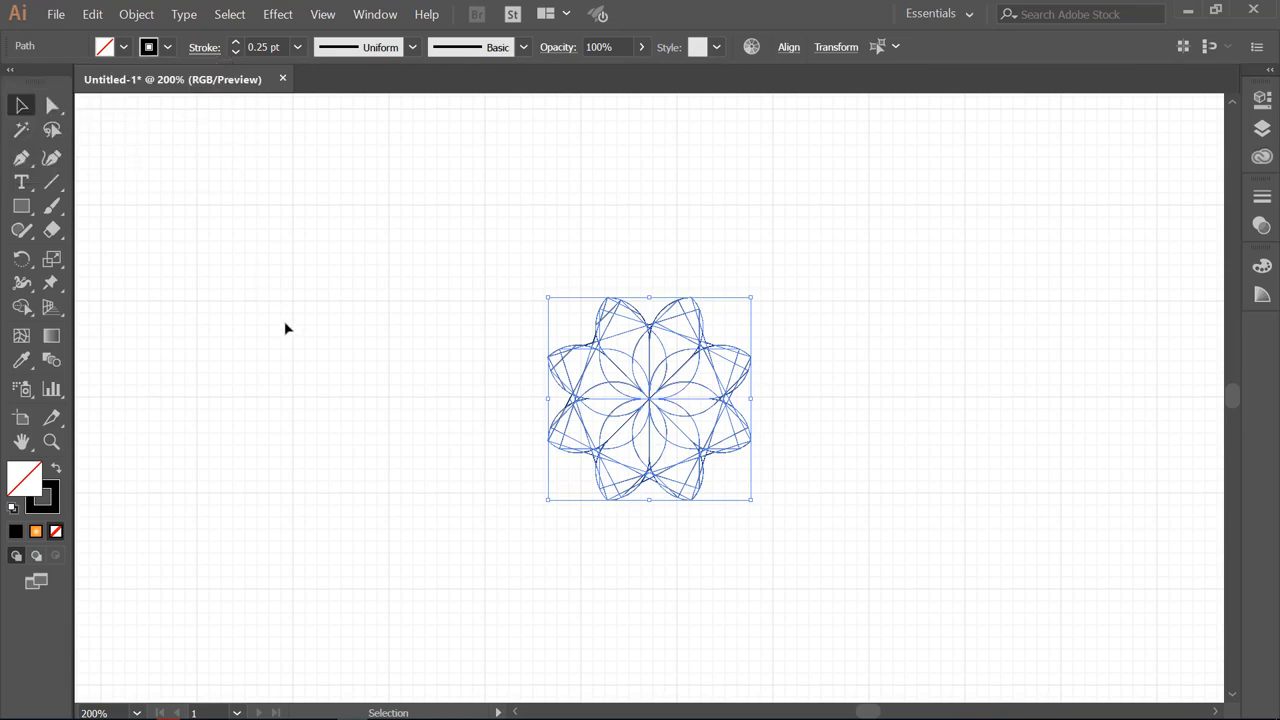
drag(442, 227, 871, 580)
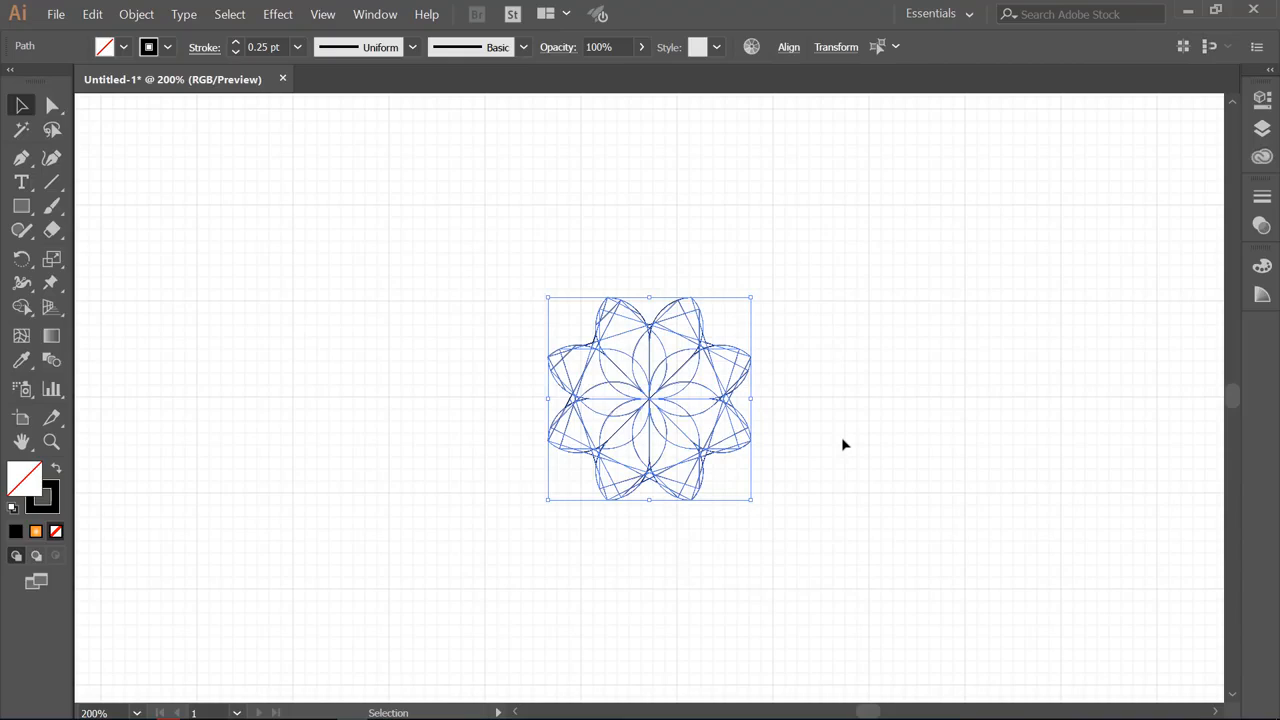